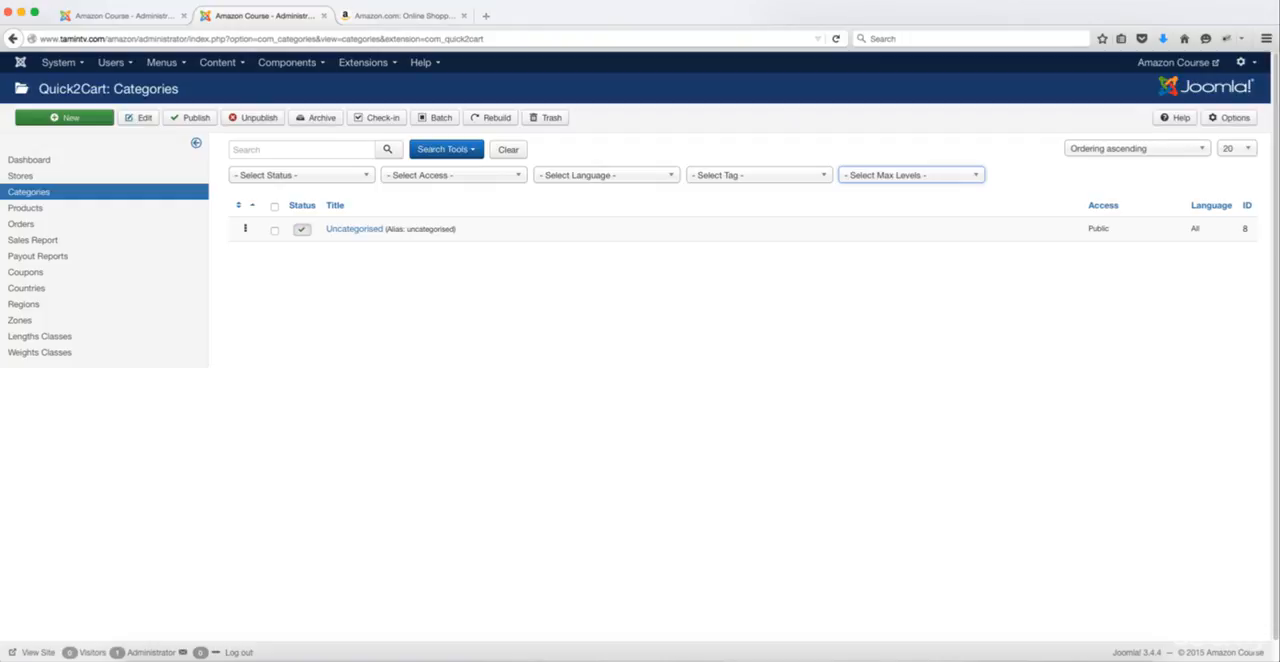
Step: Switch to the Amazon site and look through its Shop by Department categories and their subcategories
left_click(435, 16)
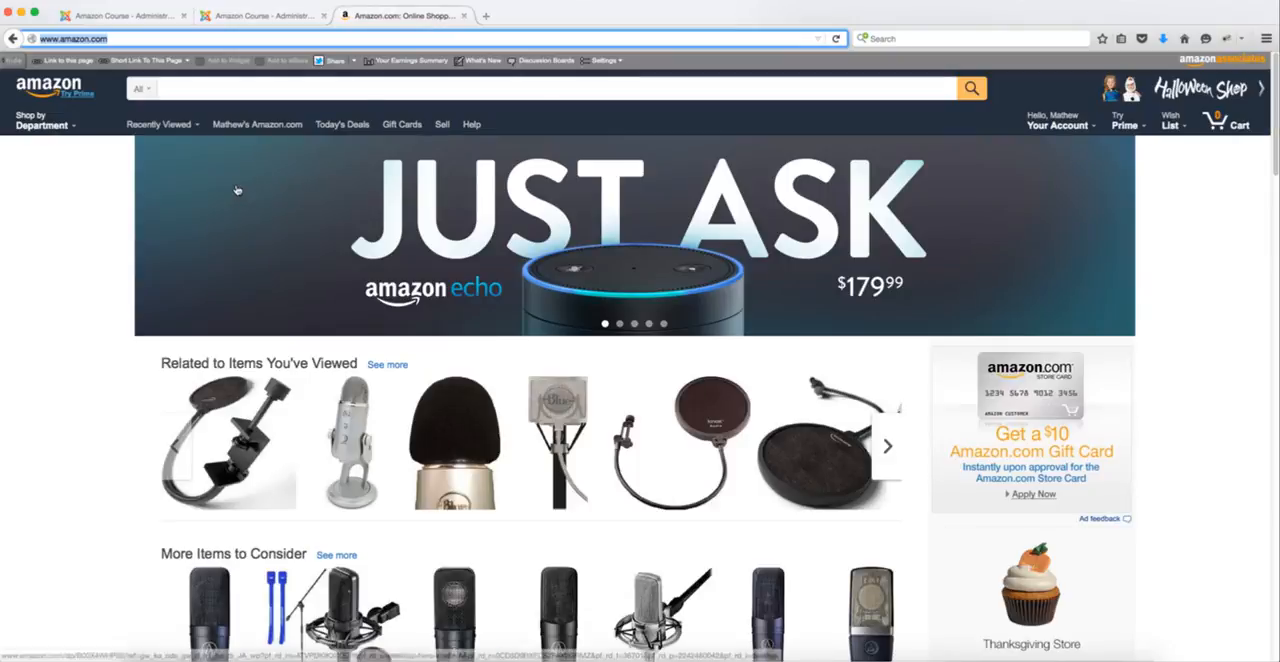
mouse_move(48, 128)
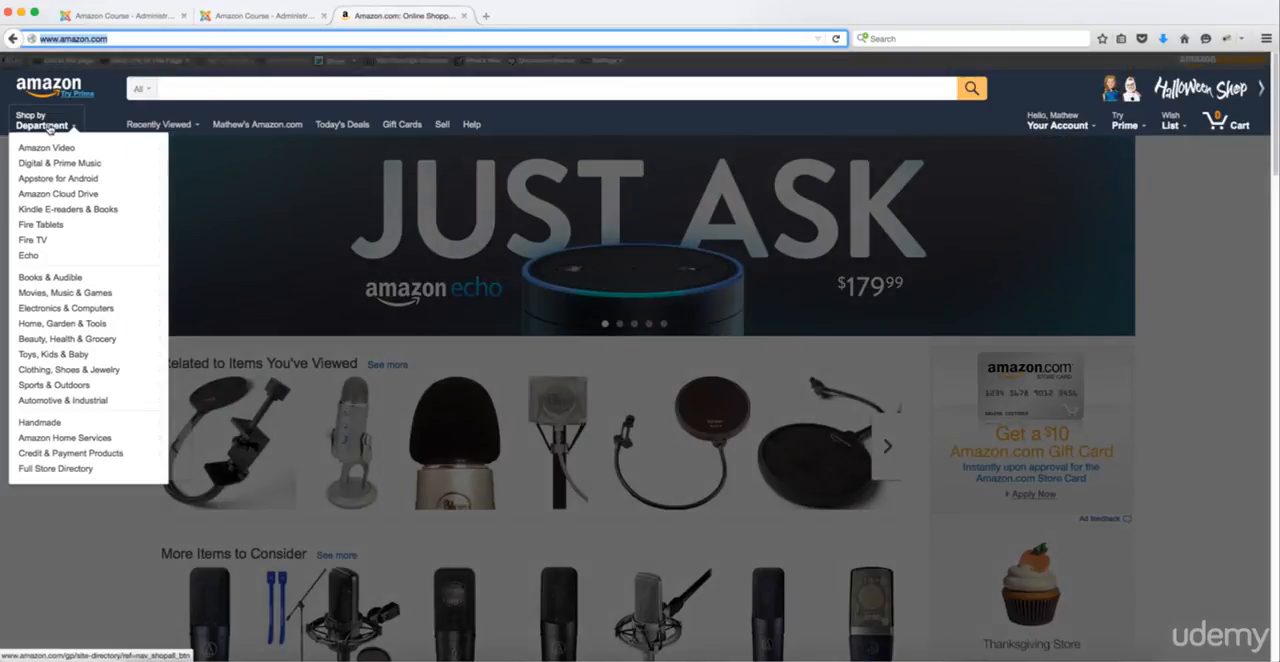
mouse_move(57, 153)
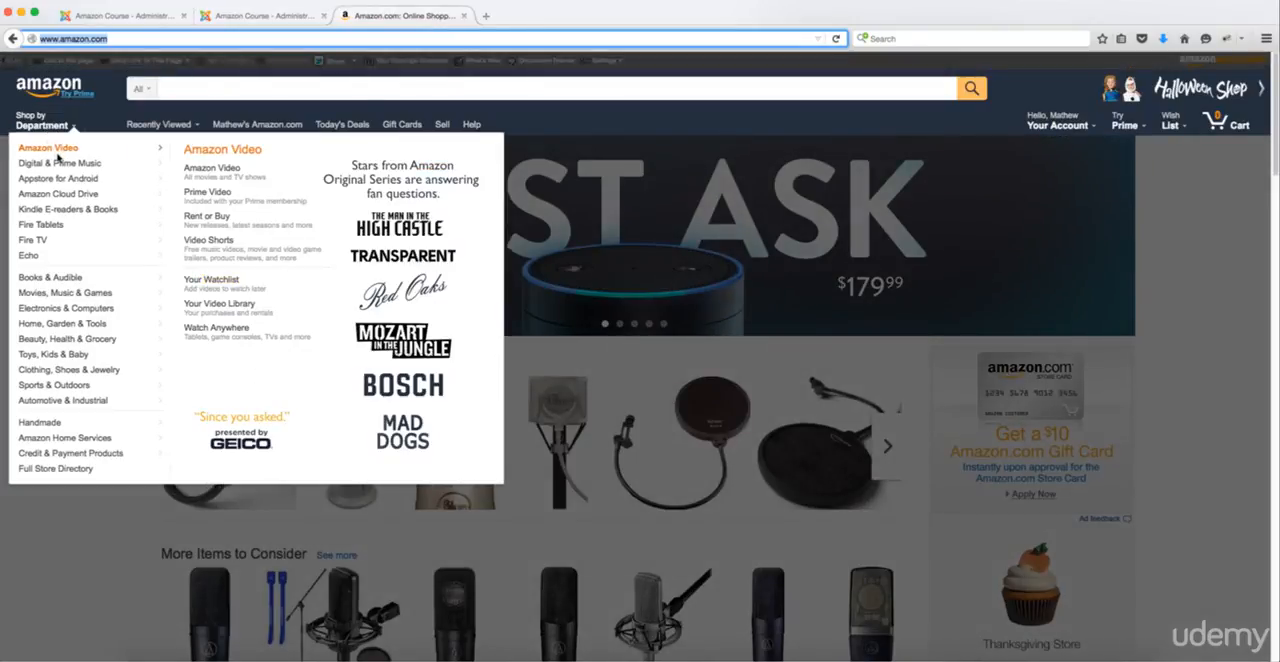
mouse_move(96, 201)
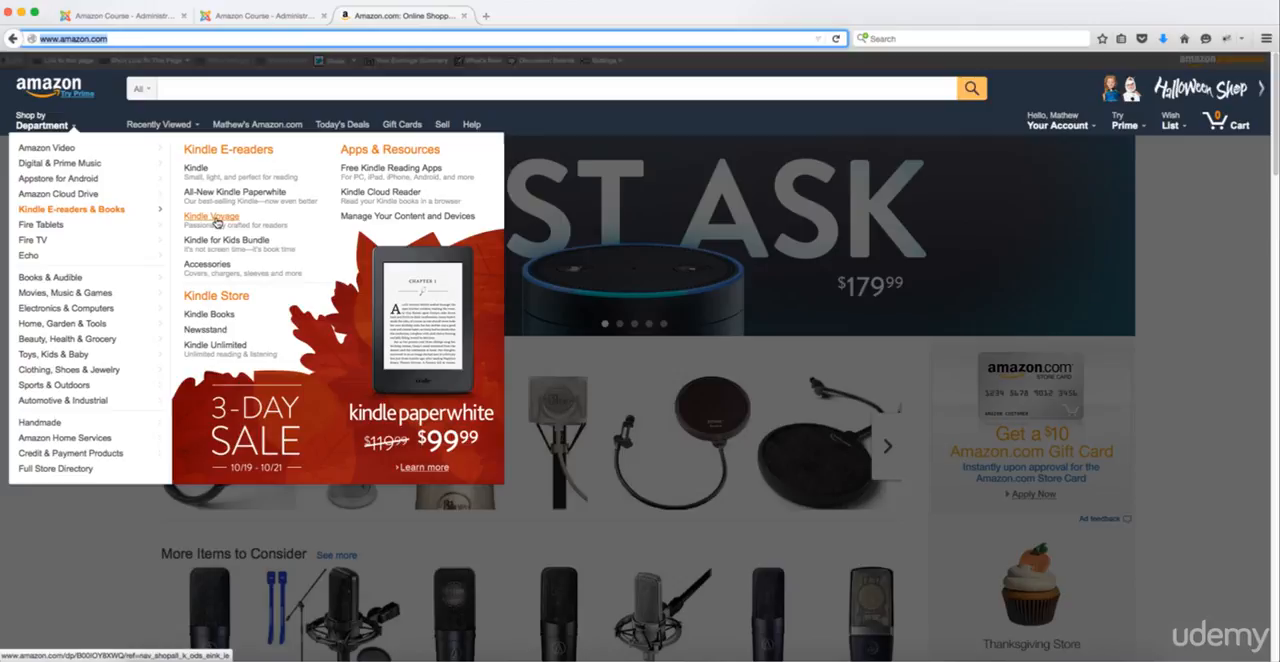
mouse_move(143, 234)
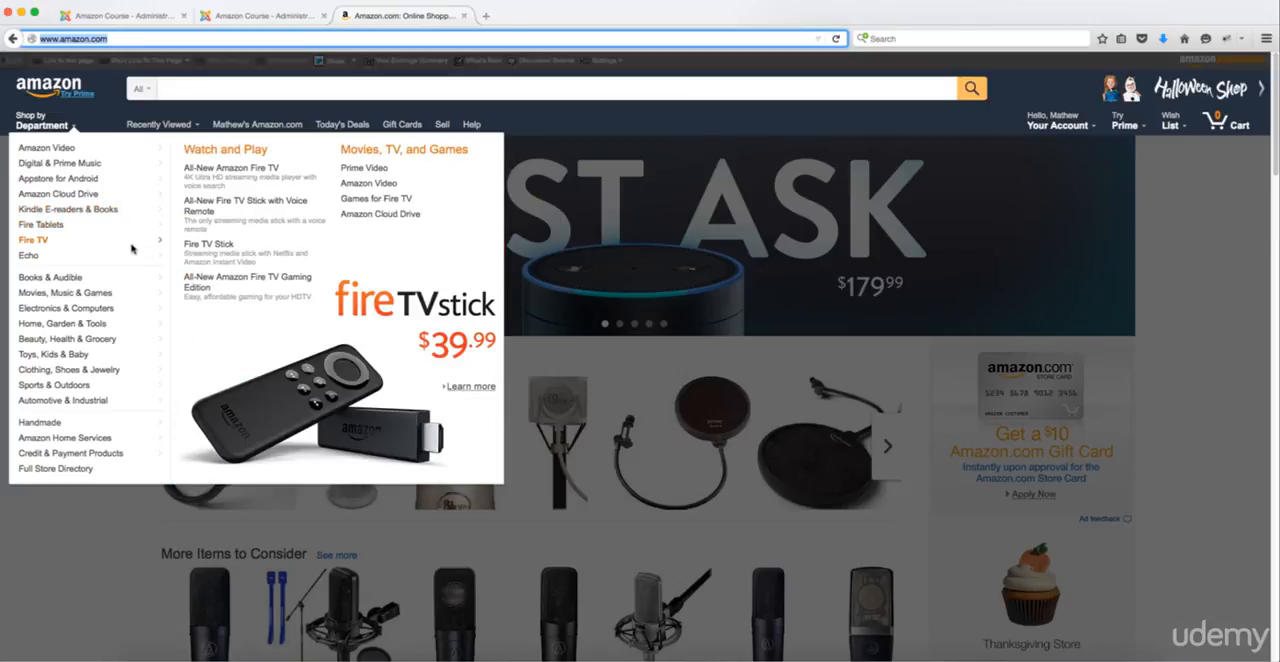
mouse_move(108, 284)
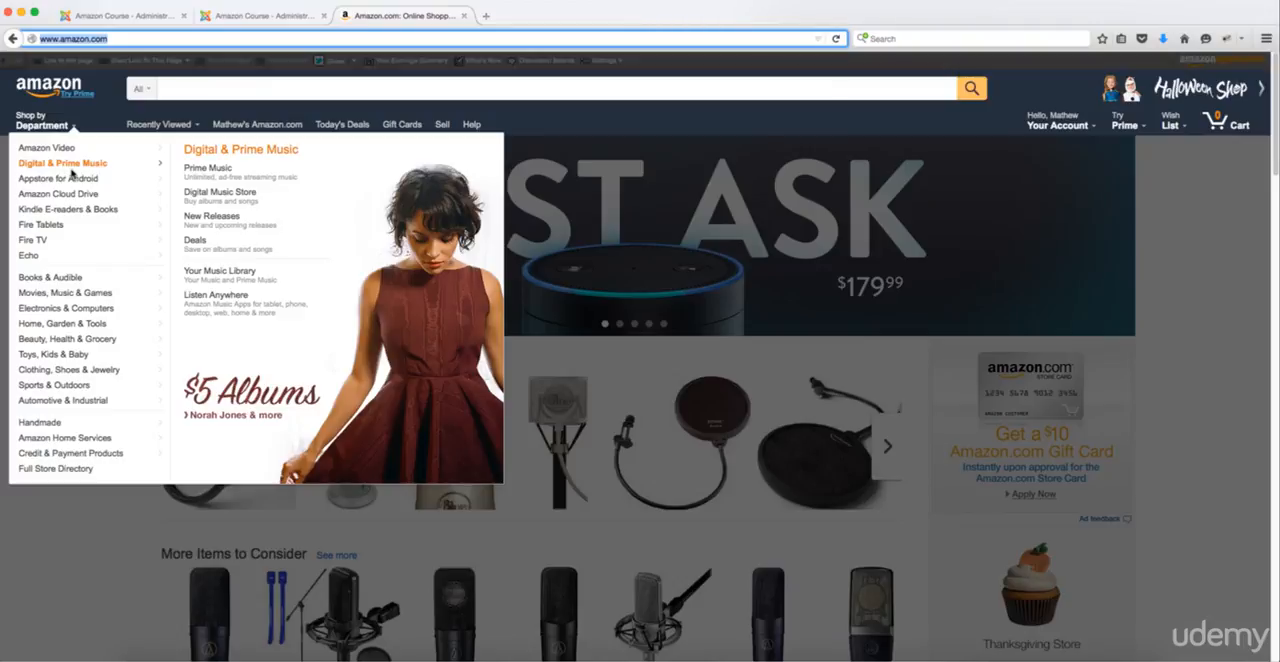
Step: Open Amazon's full department directory and examine how its categories and subcategories are organised
left_click(43, 125)
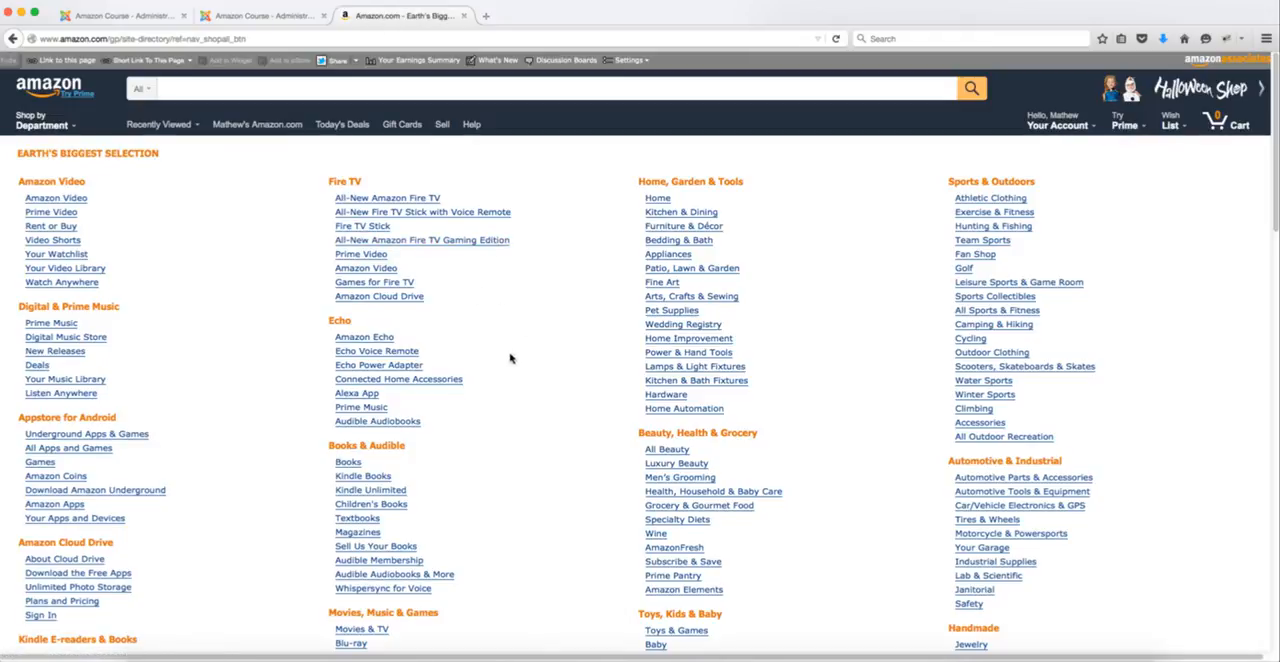
scroll(896, 392, "down", 3)
scroll(896, 392, "down", 5)
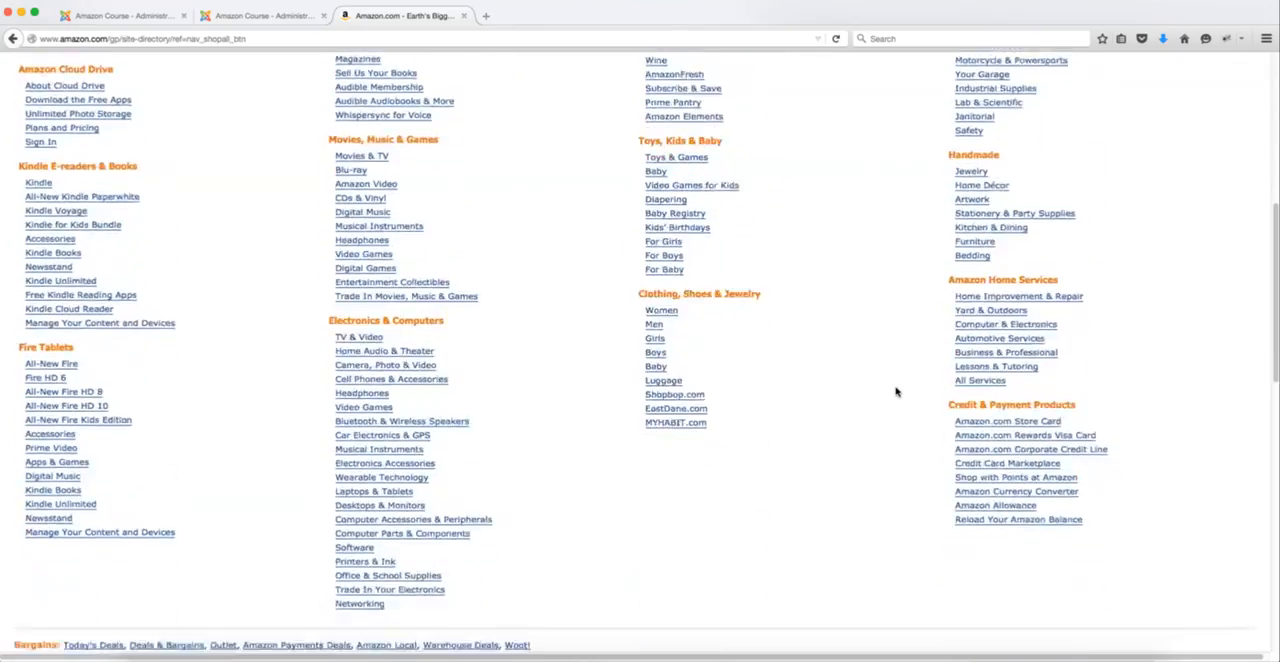
scroll(896, 392, "up", 8)
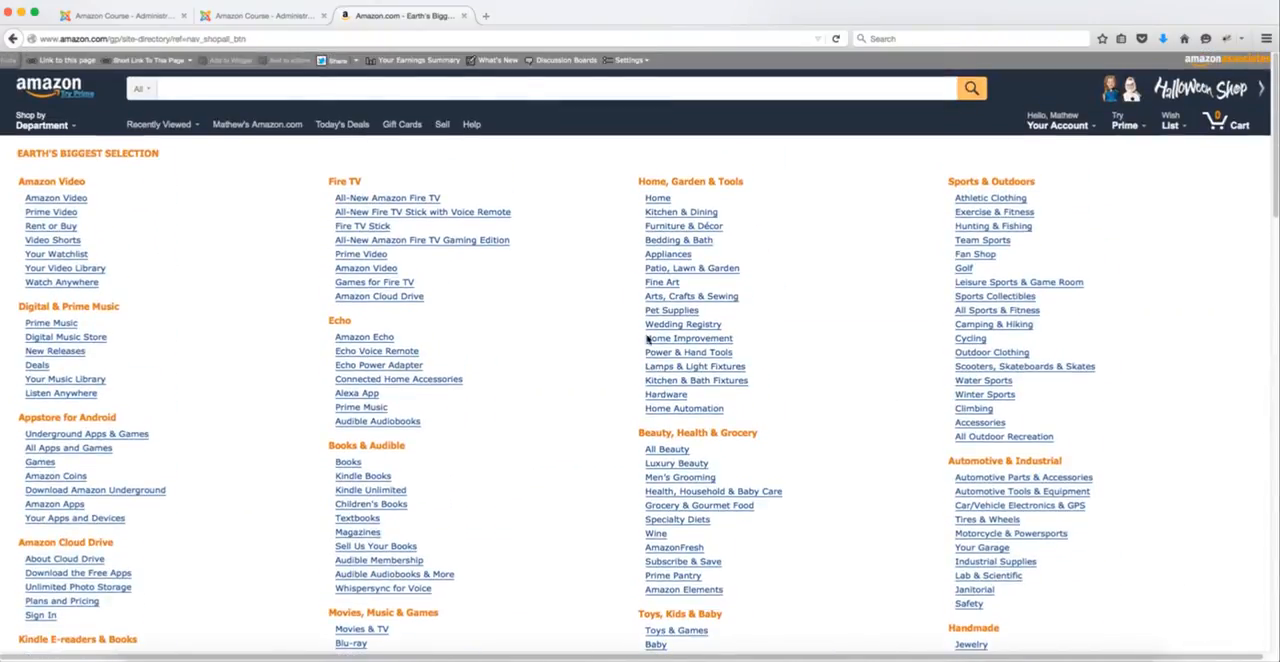
scroll(378, 290, "down", 3)
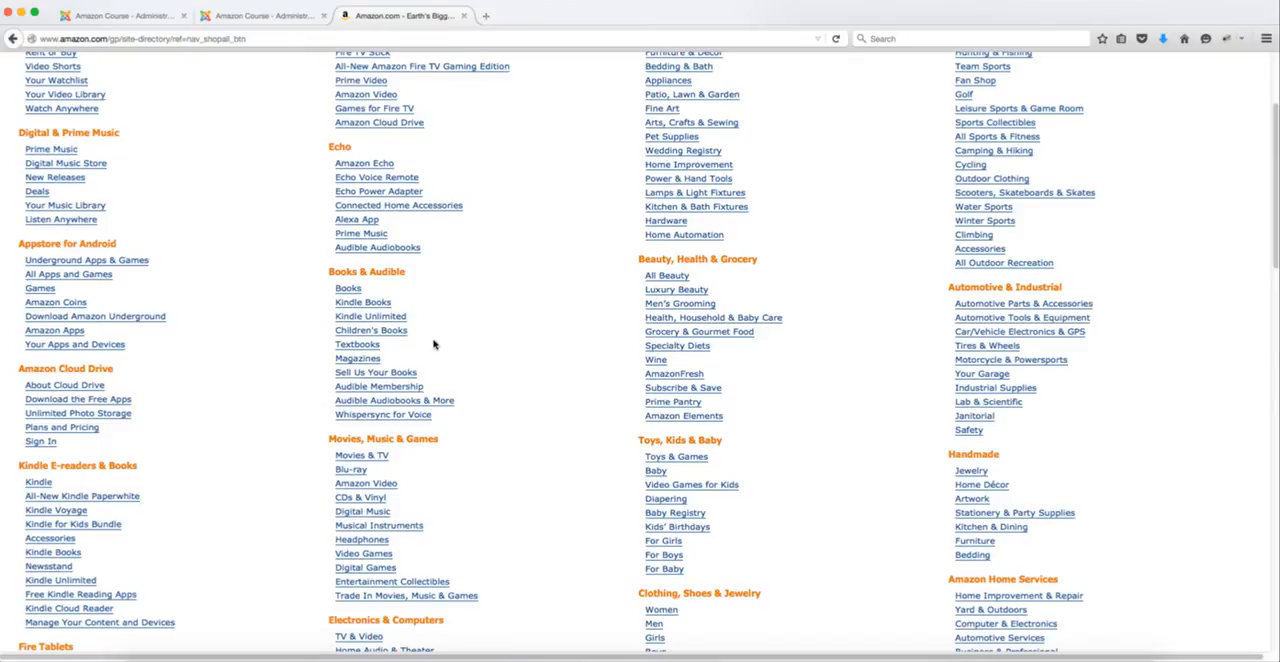
scroll(434, 343, "down", 9)
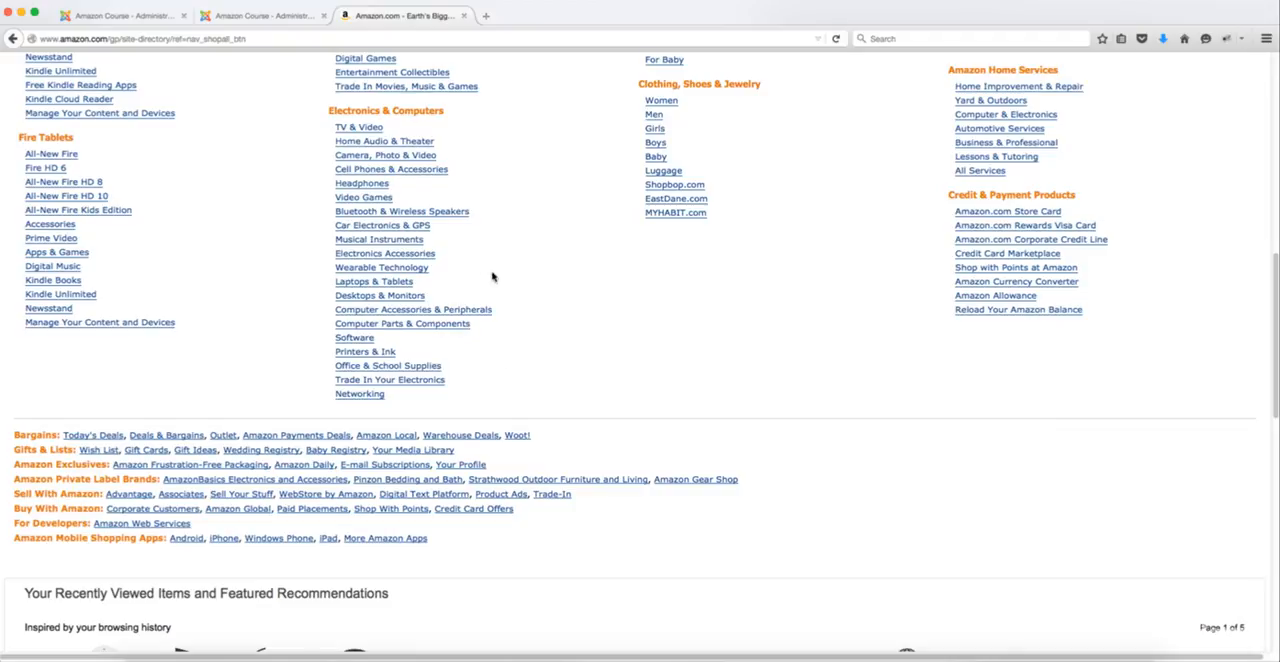
scroll(488, 278, "up", 2)
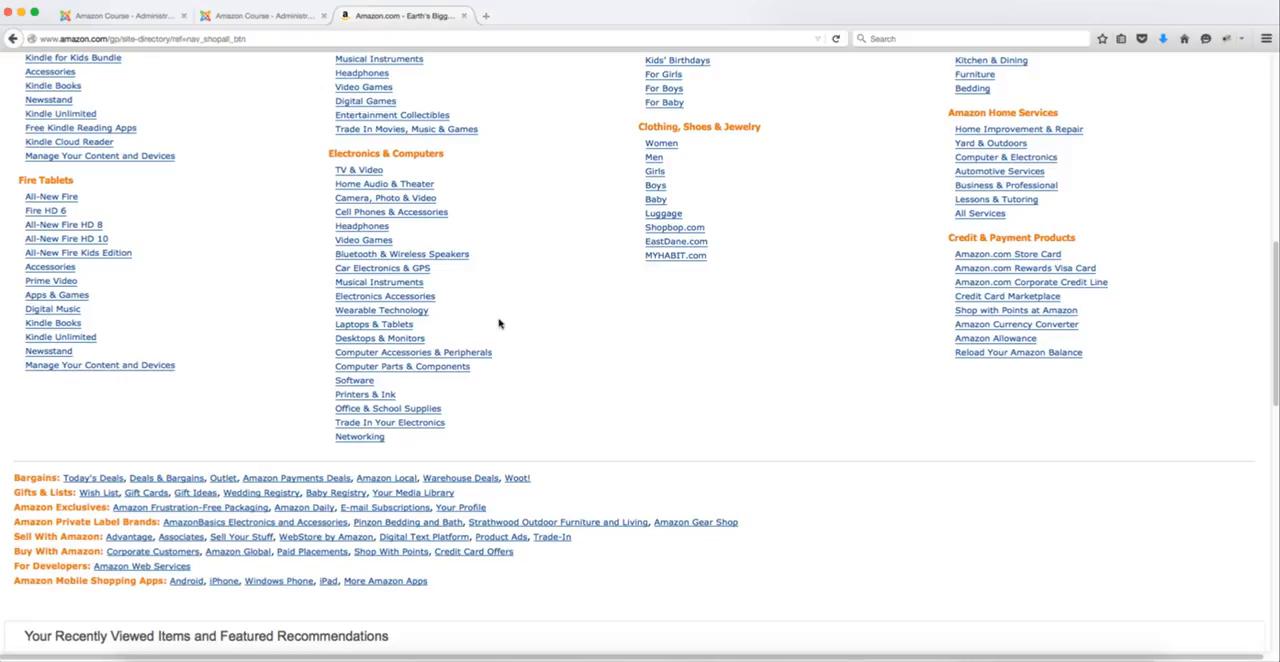
Step: Open the Uncategorised category for editing in Joomla's Quick2Cart and consult Amazon's department directory for a category name
left_click(245, 18)
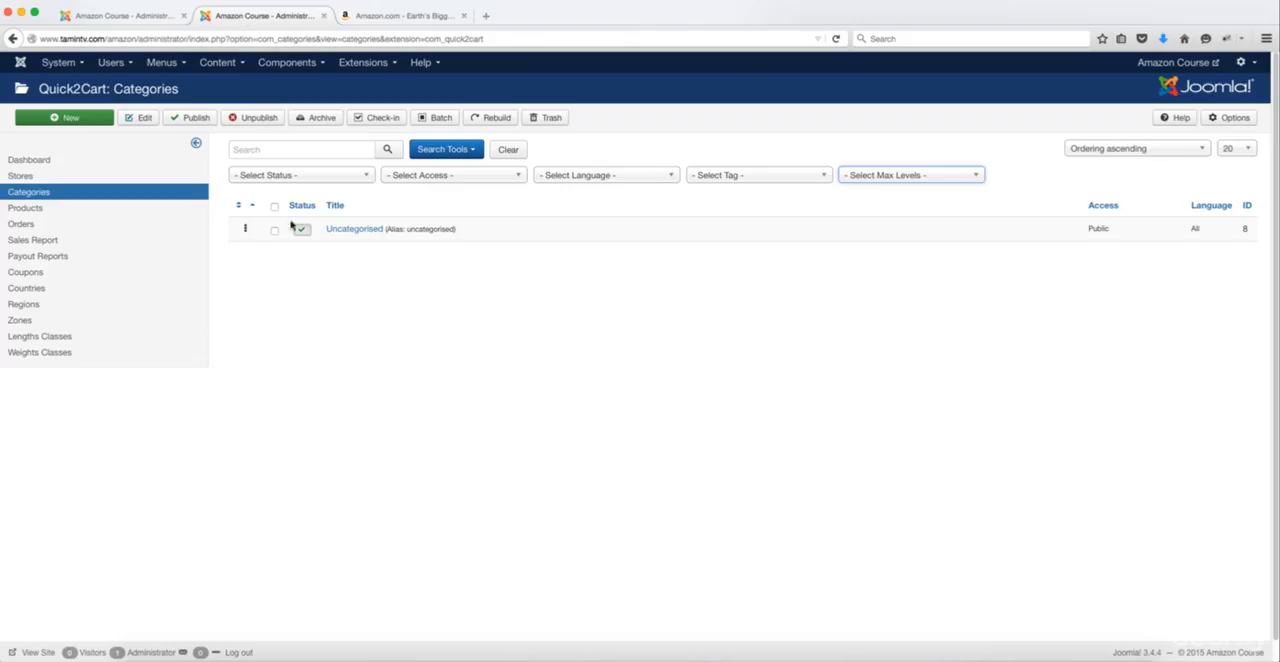
left_click(363, 230)
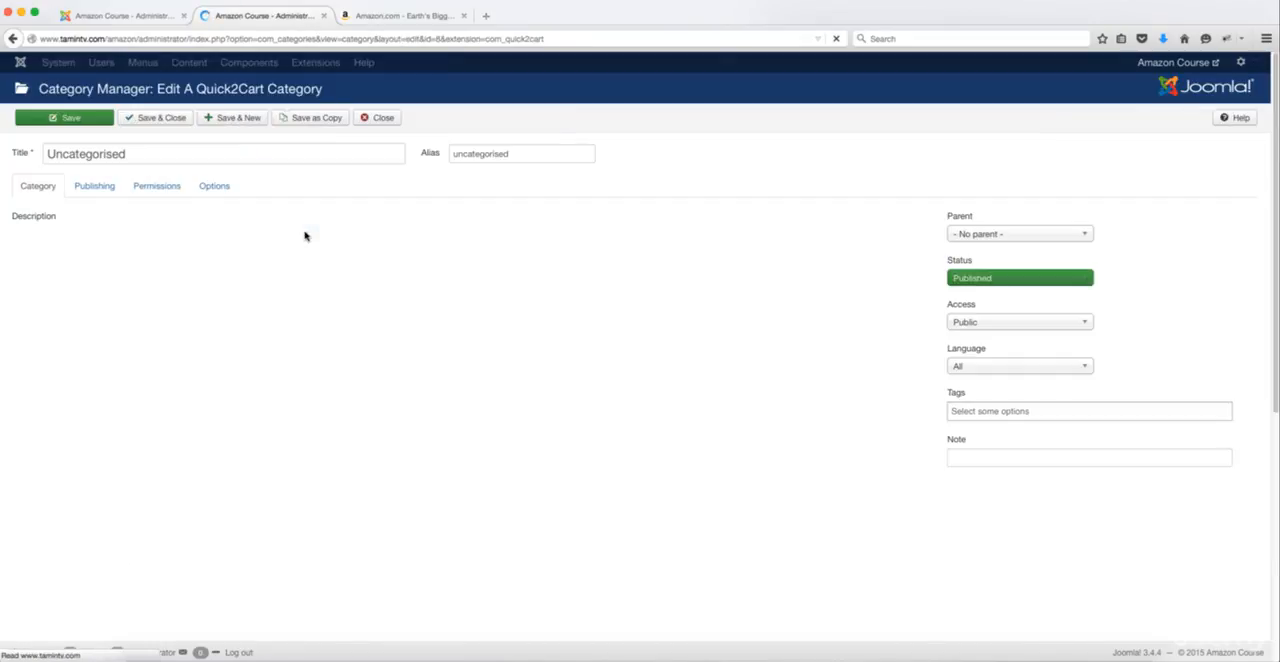
left_click(342, 17)
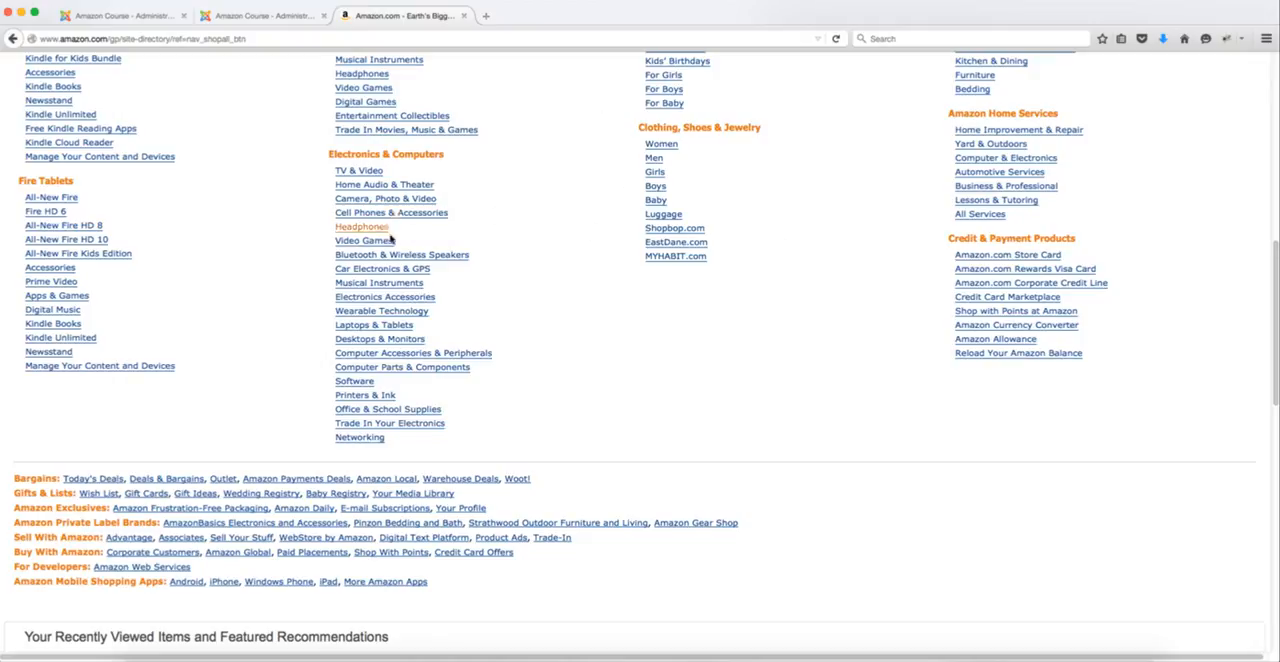
left_click(240, 16)
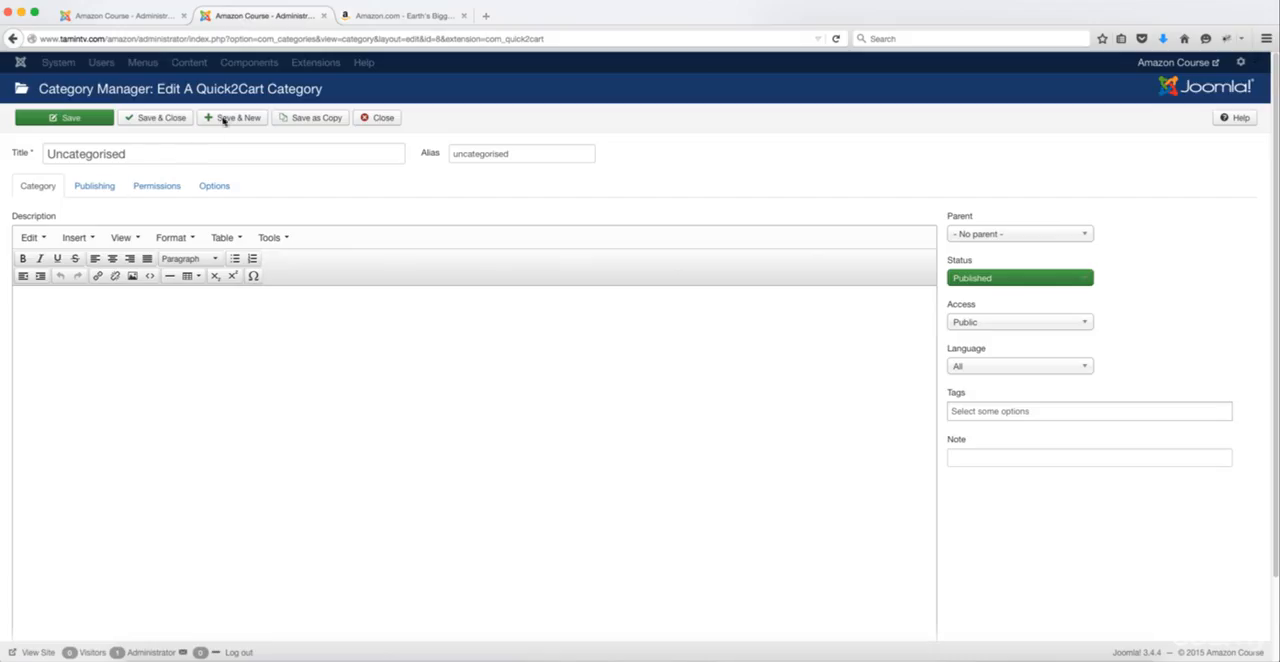
left_click(375, 18)
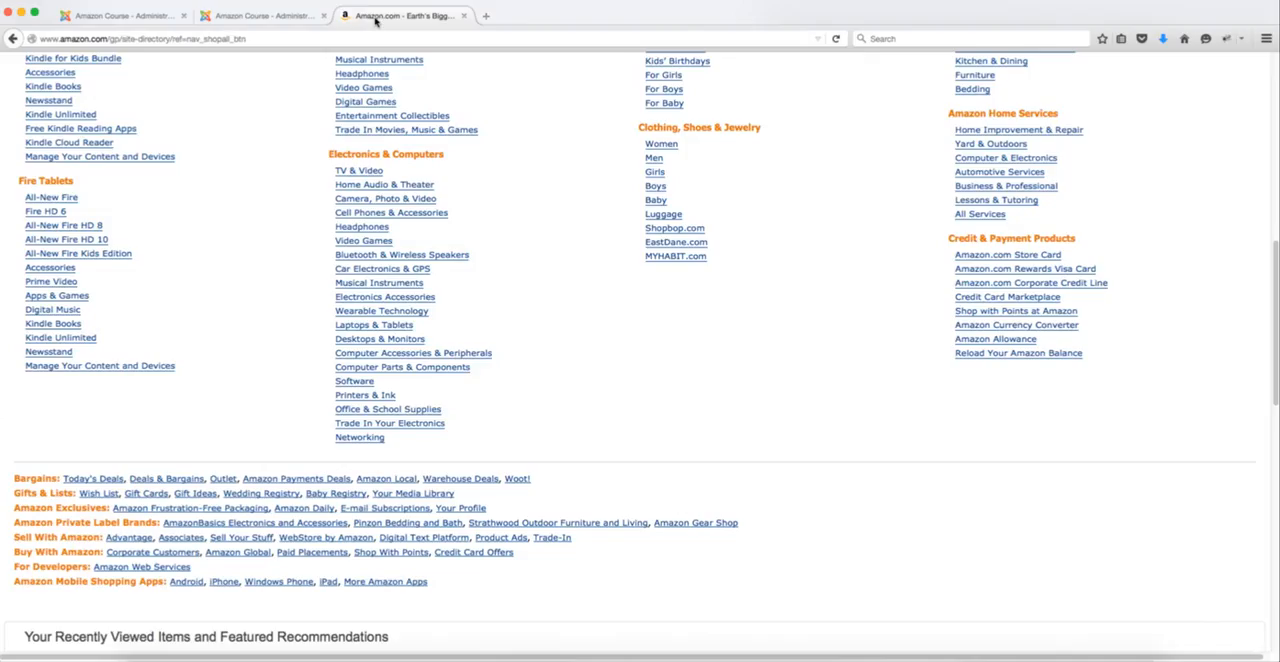
Step: Retitle the Uncategorised category as TV & Video in Joomla and clear its alias for automatic generation from the title
left_click(252, 16)
double_click(211, 155)
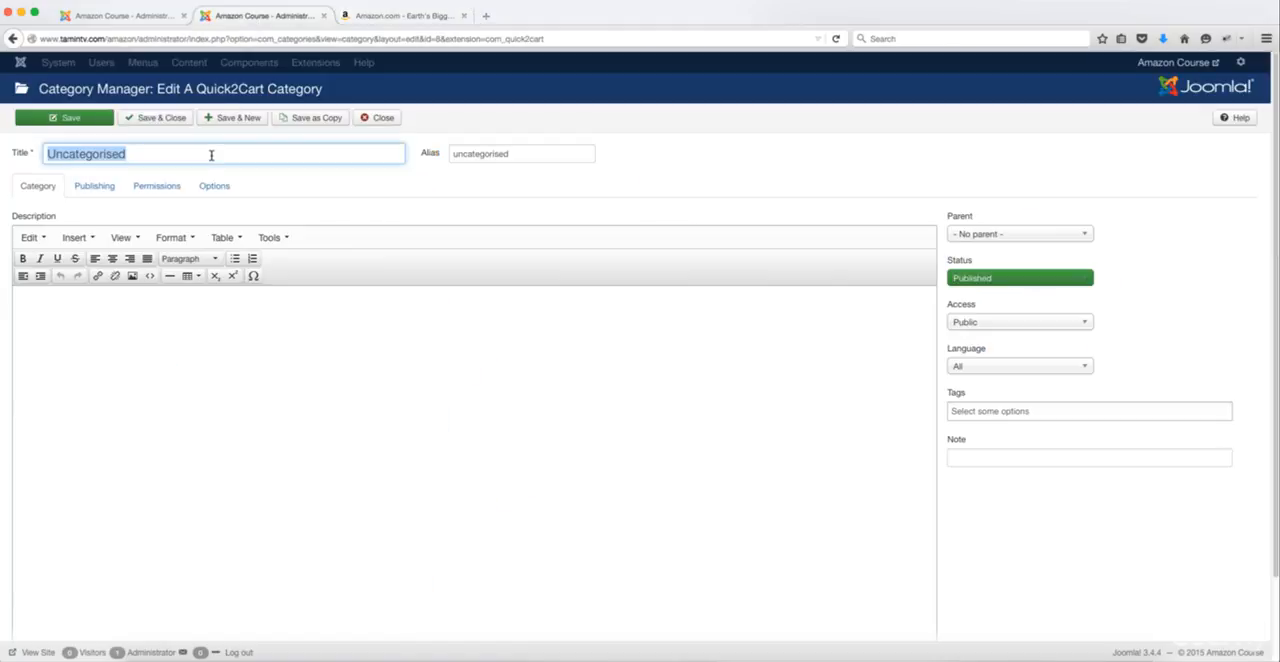
type("TV")
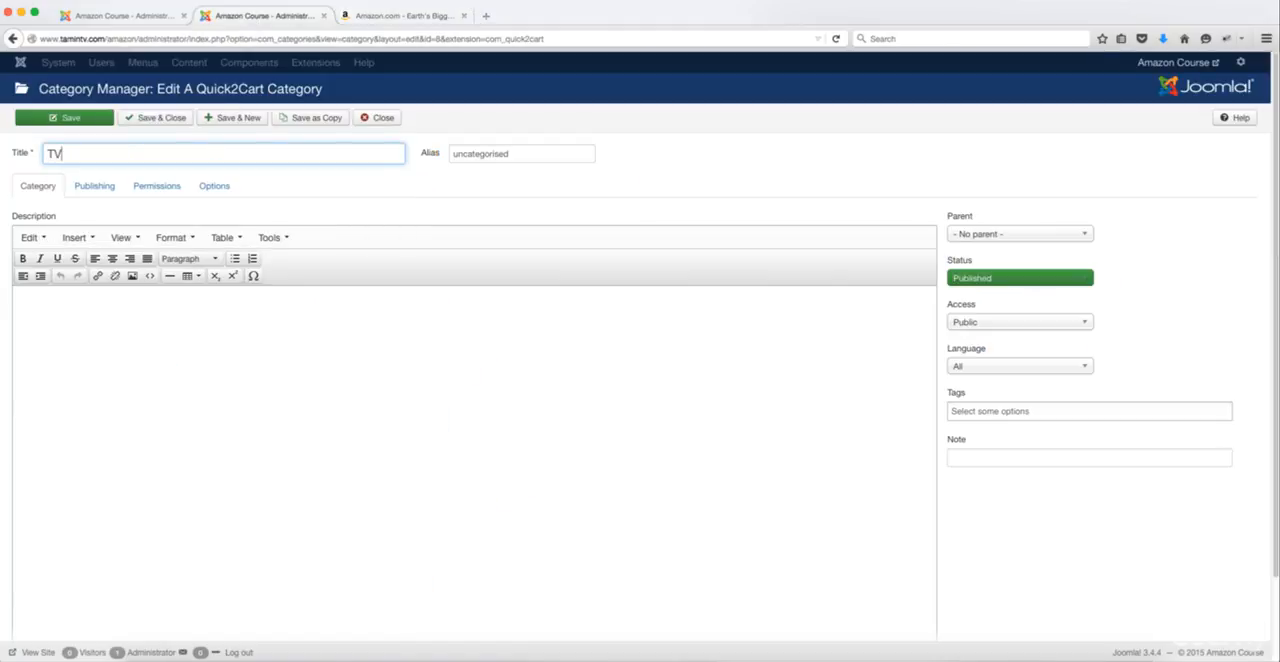
type(" & Video")
key("Tab")
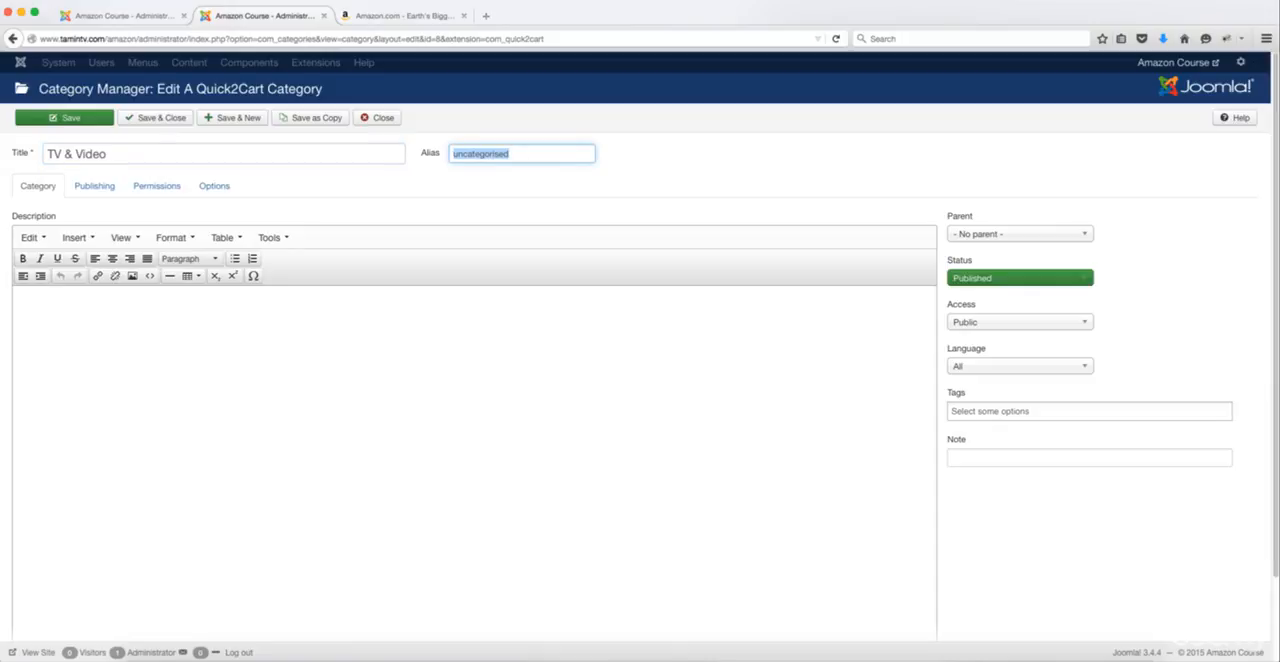
key("BackSpace")
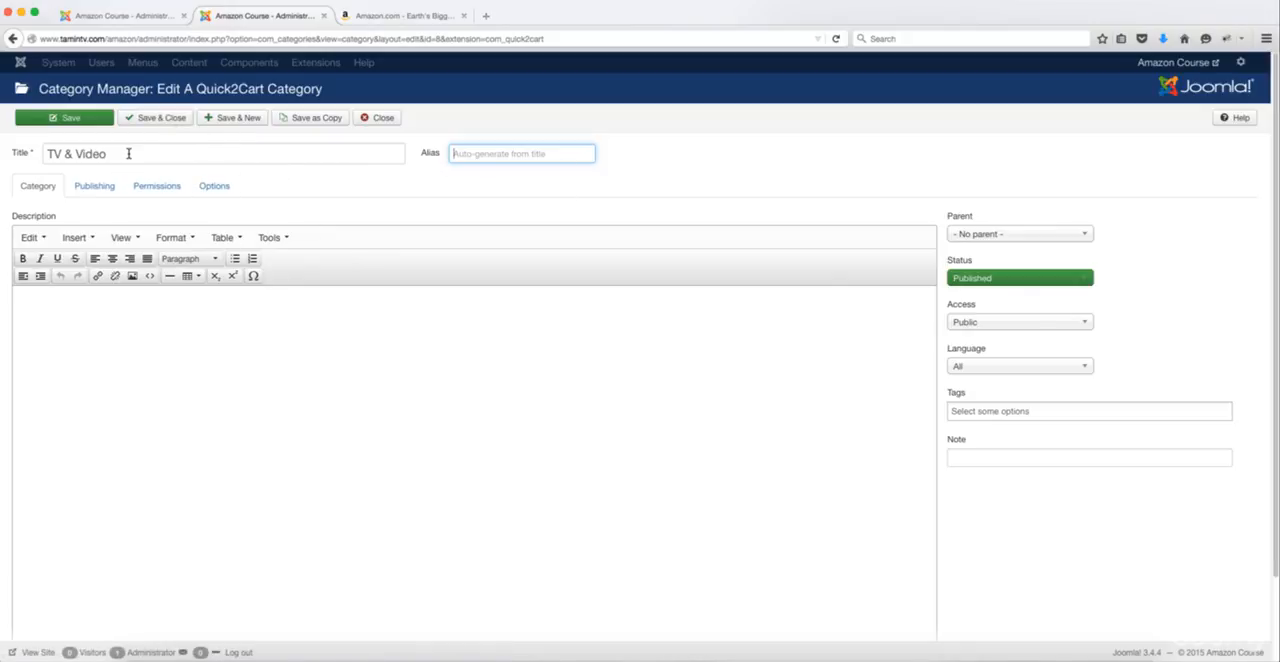
Step: Keep the TV & Video category without a parent, save it and start a new category
left_click_drag(126, 153, 45, 153)
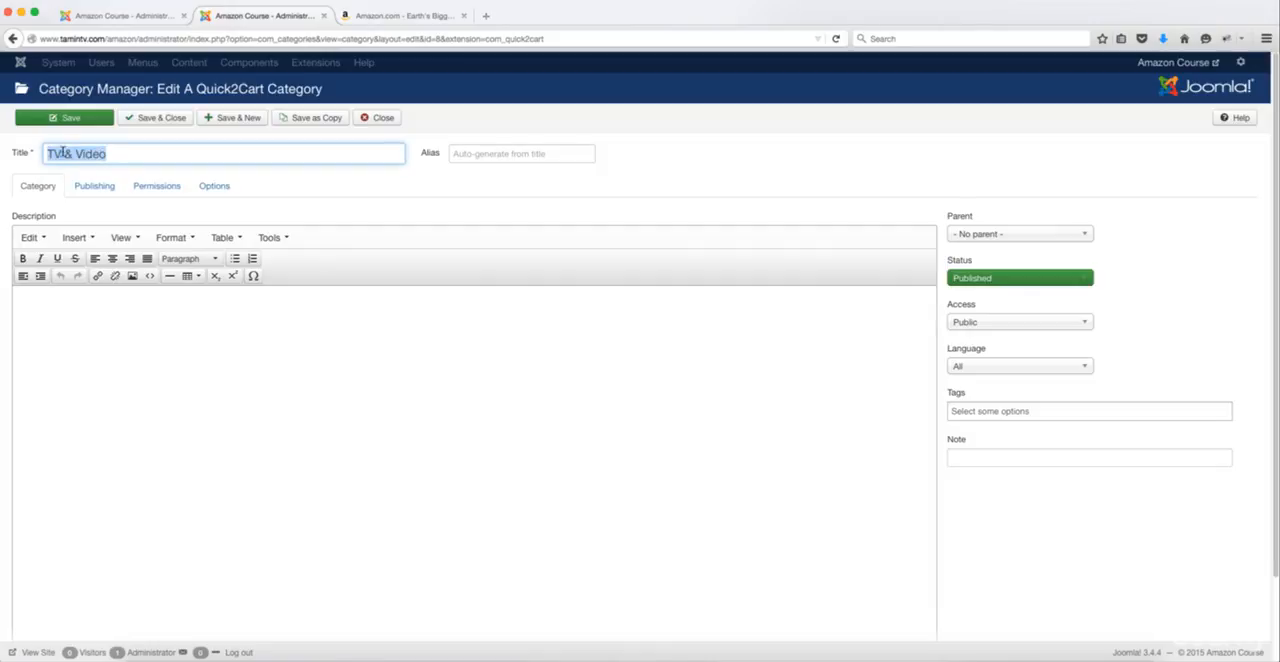
left_click(64, 153)
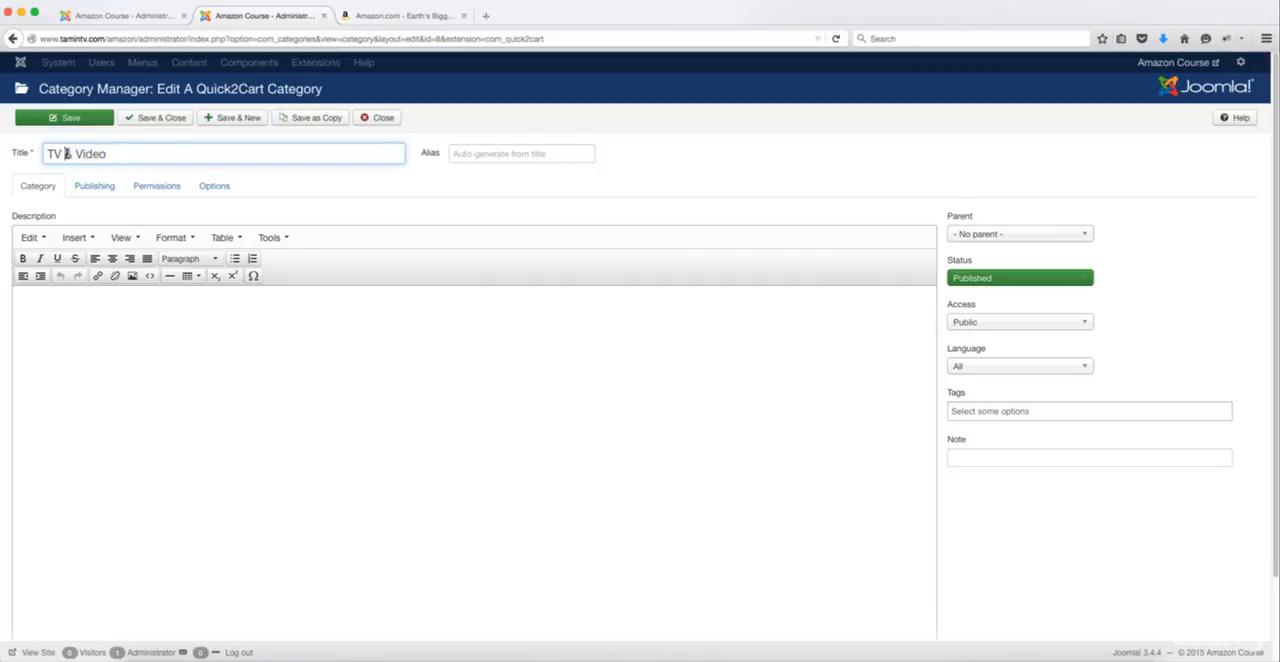
left_click(525, 345)
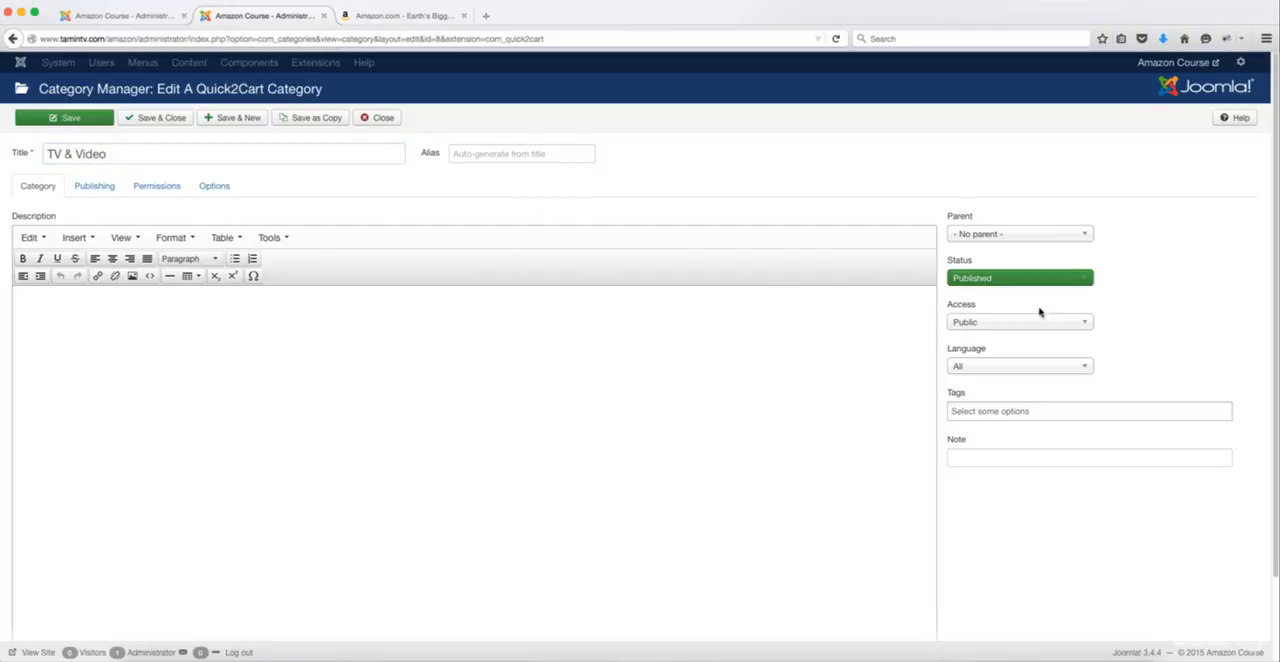
left_click(990, 234)
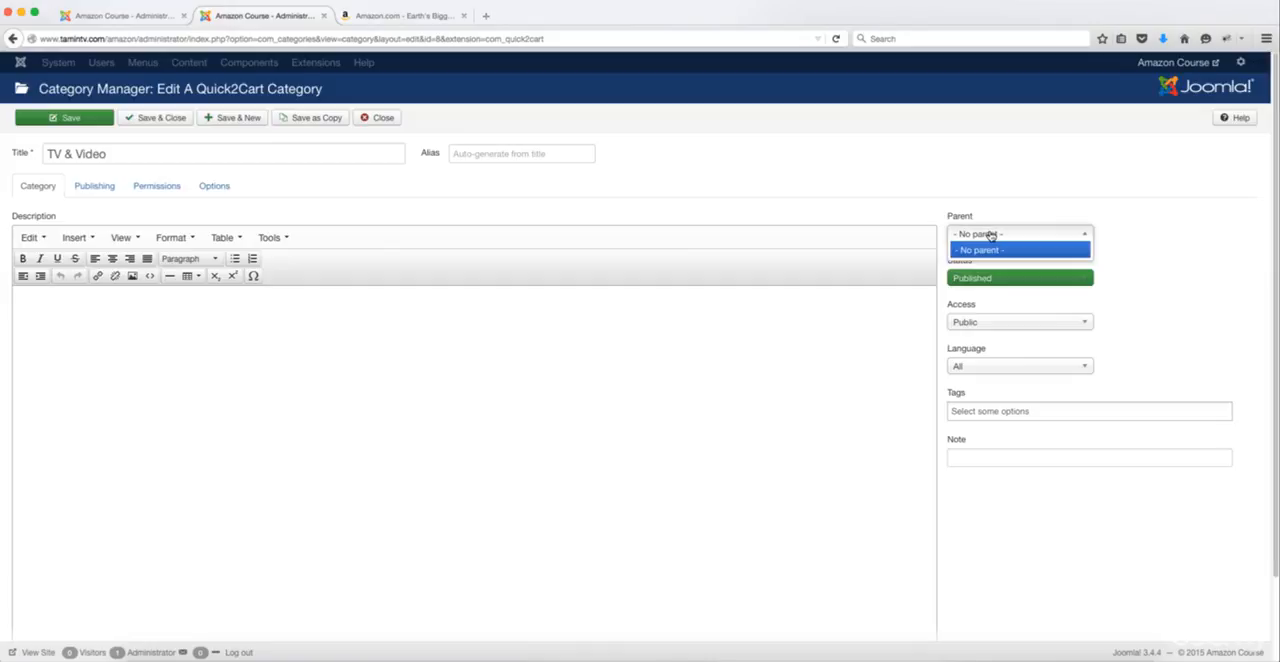
left_click(988, 236)
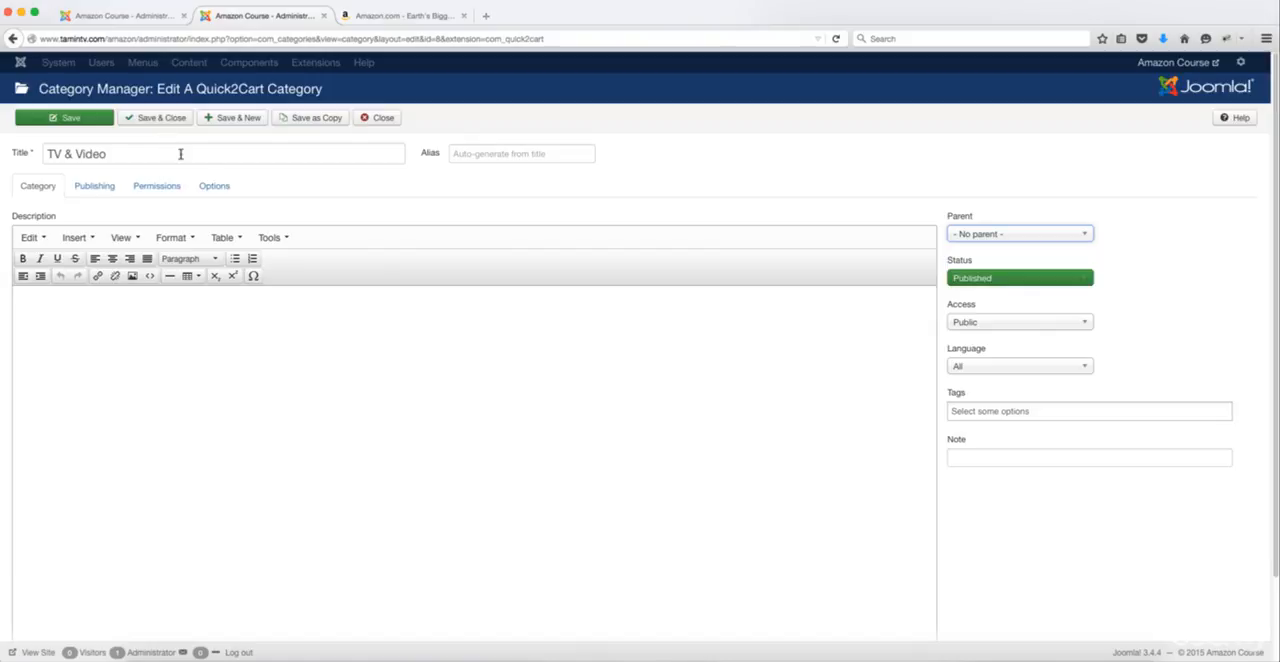
left_click(225, 120)
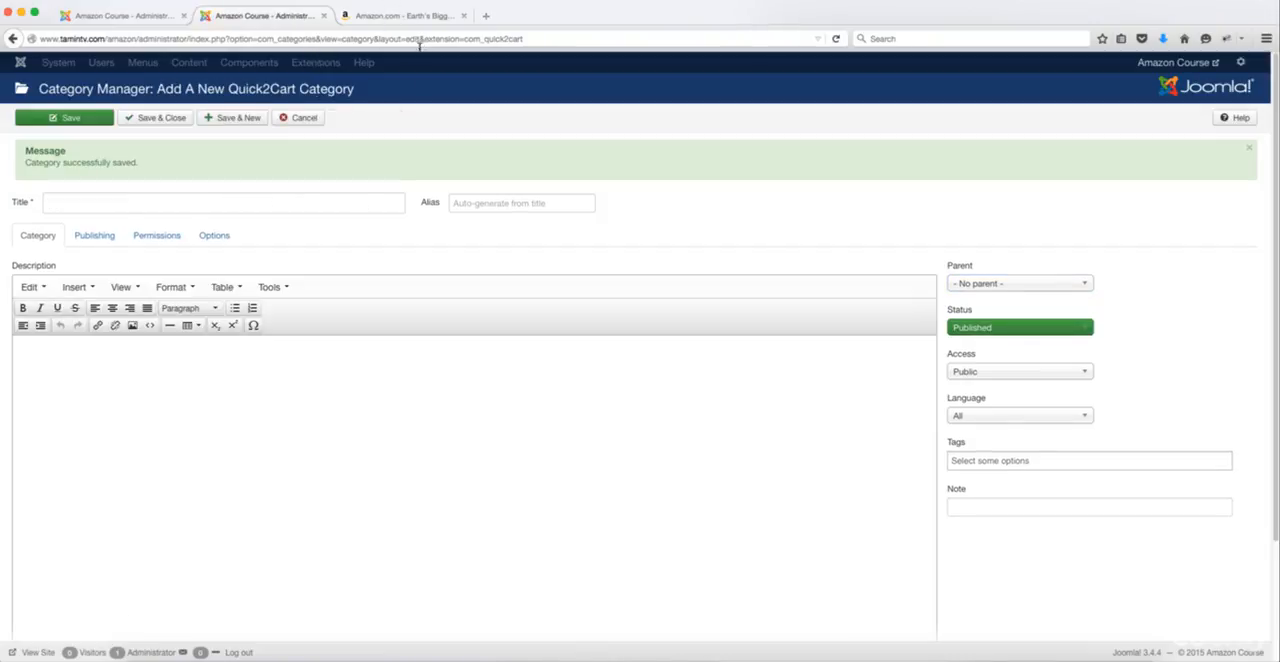
Step: Consult Amazon's department directory for further category names and return to the Quick2Cart category administration
left_click(397, 17)
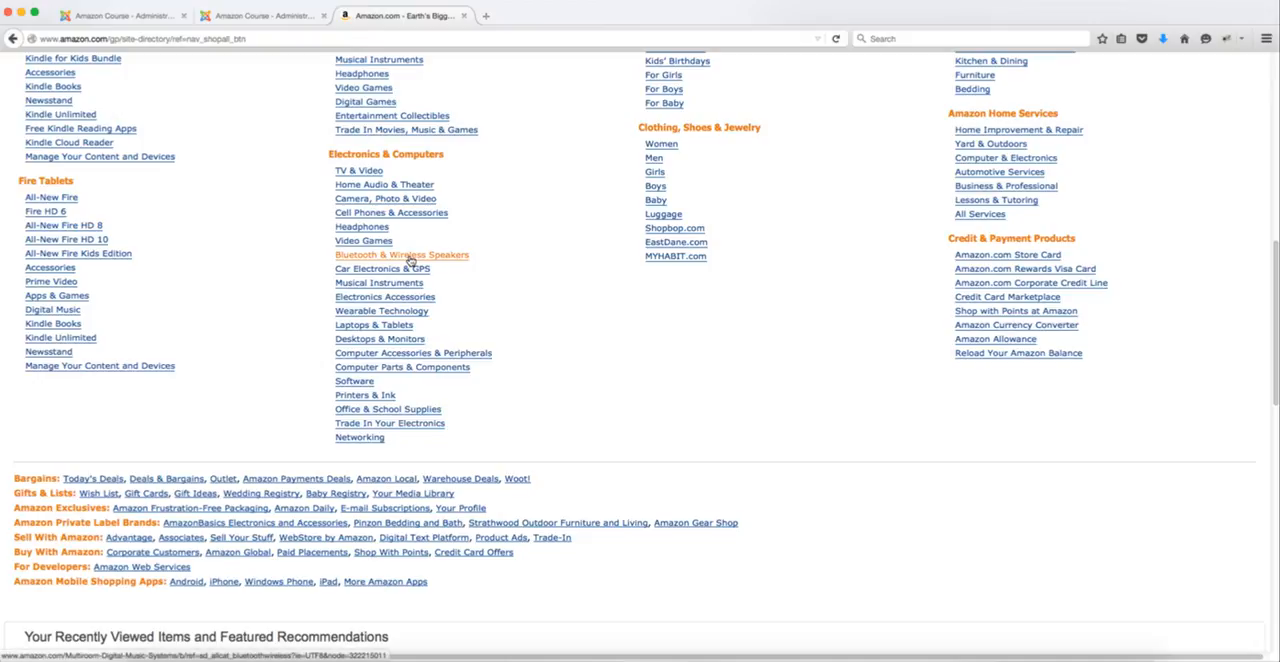
left_click(262, 15)
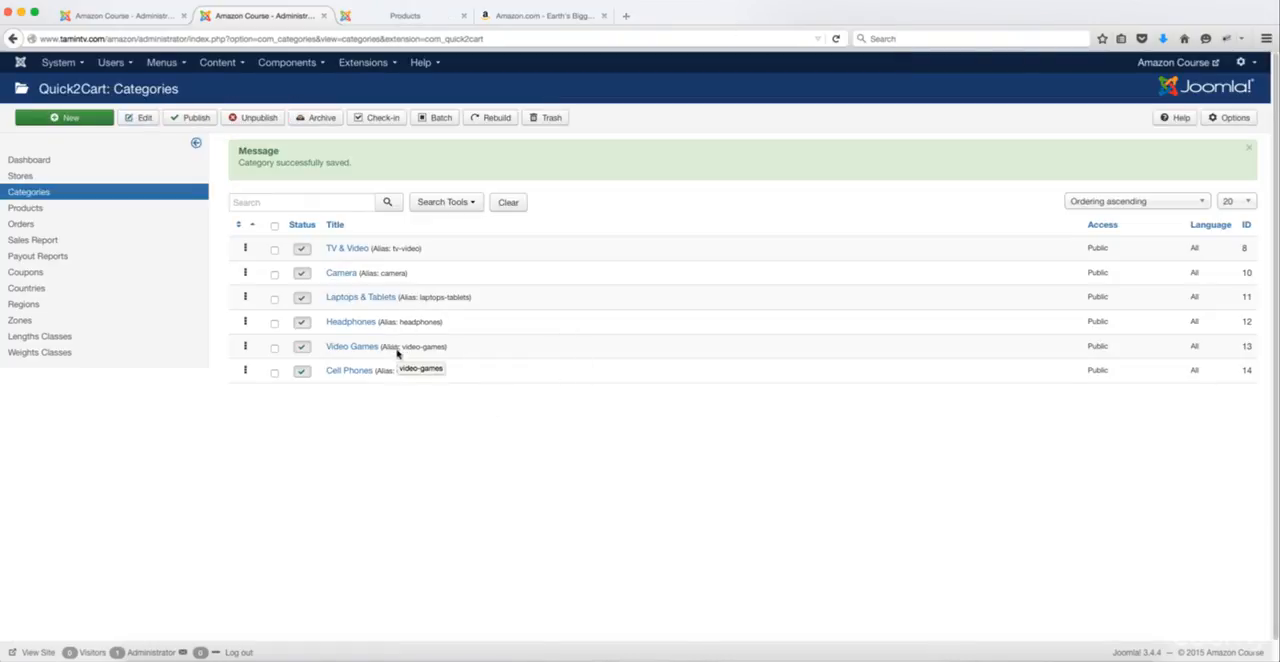
Step: Check the category list on the storefront's All Products page and view the Amazon Course store page
left_click(405, 15)
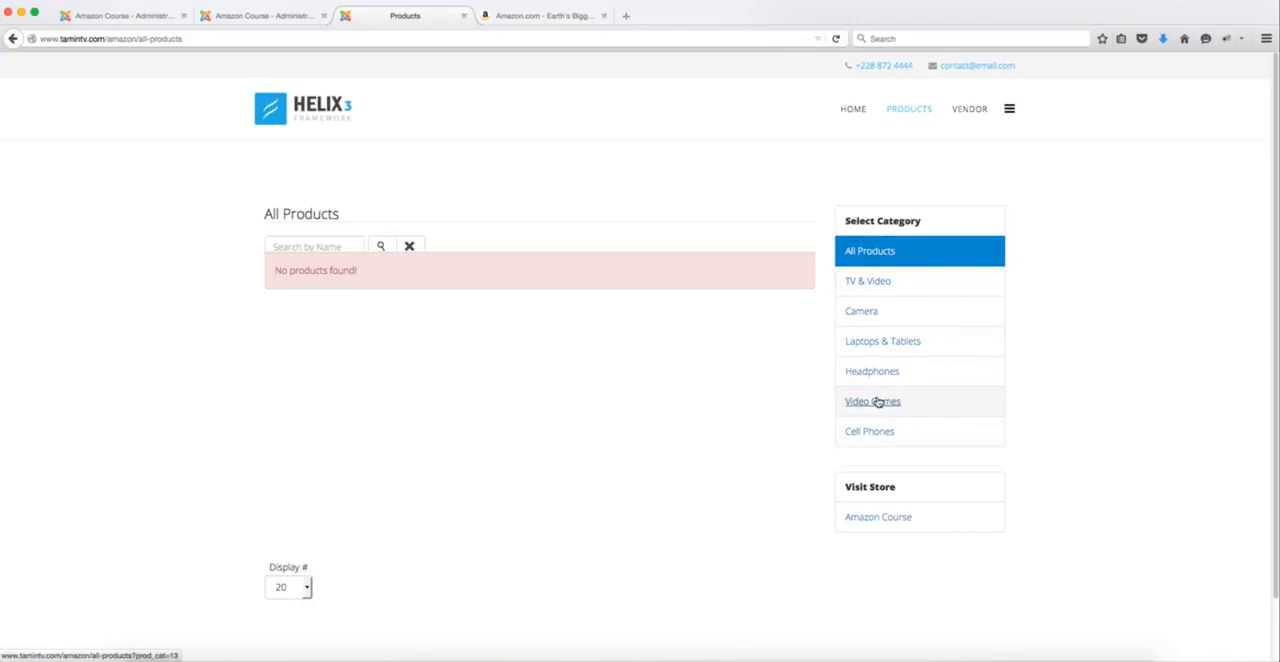
scroll(877, 401, "down", 2)
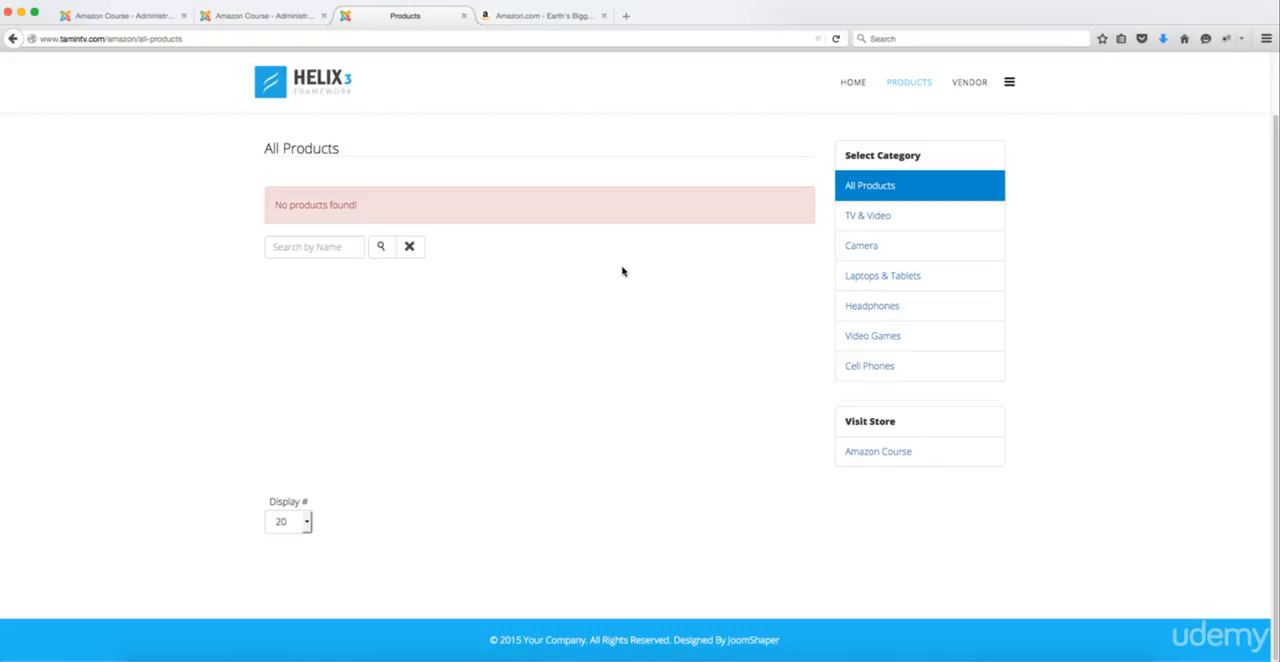
left_click(871, 453)
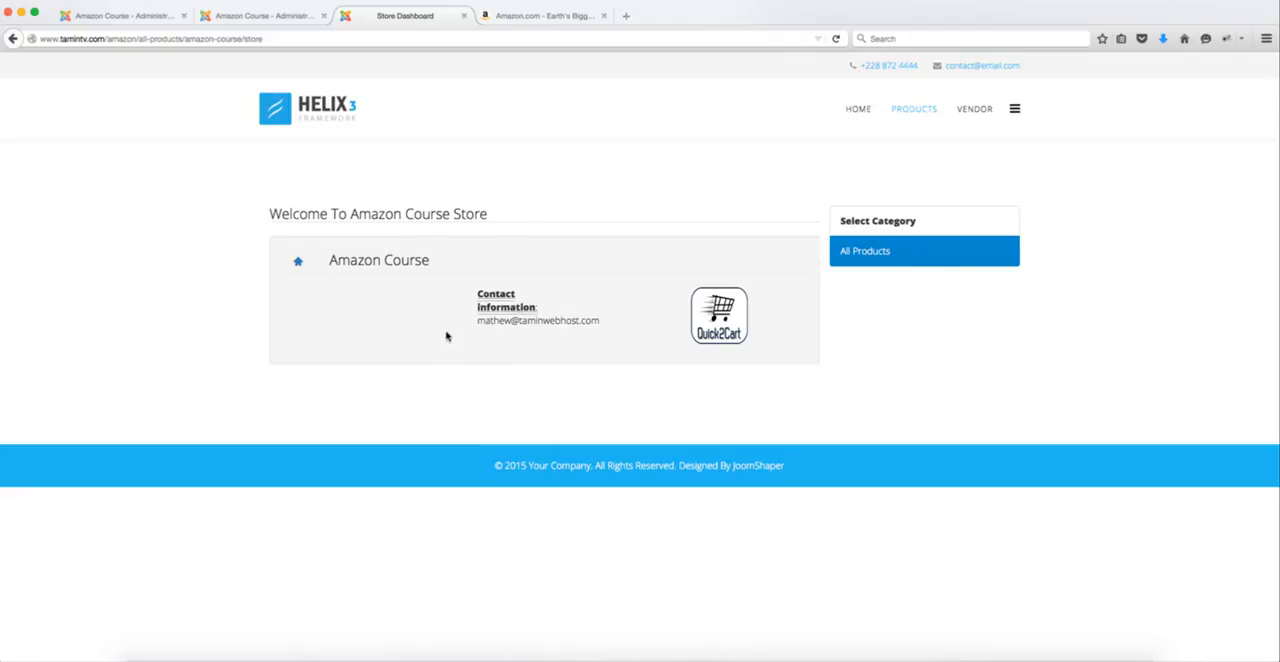
left_click(12, 38)
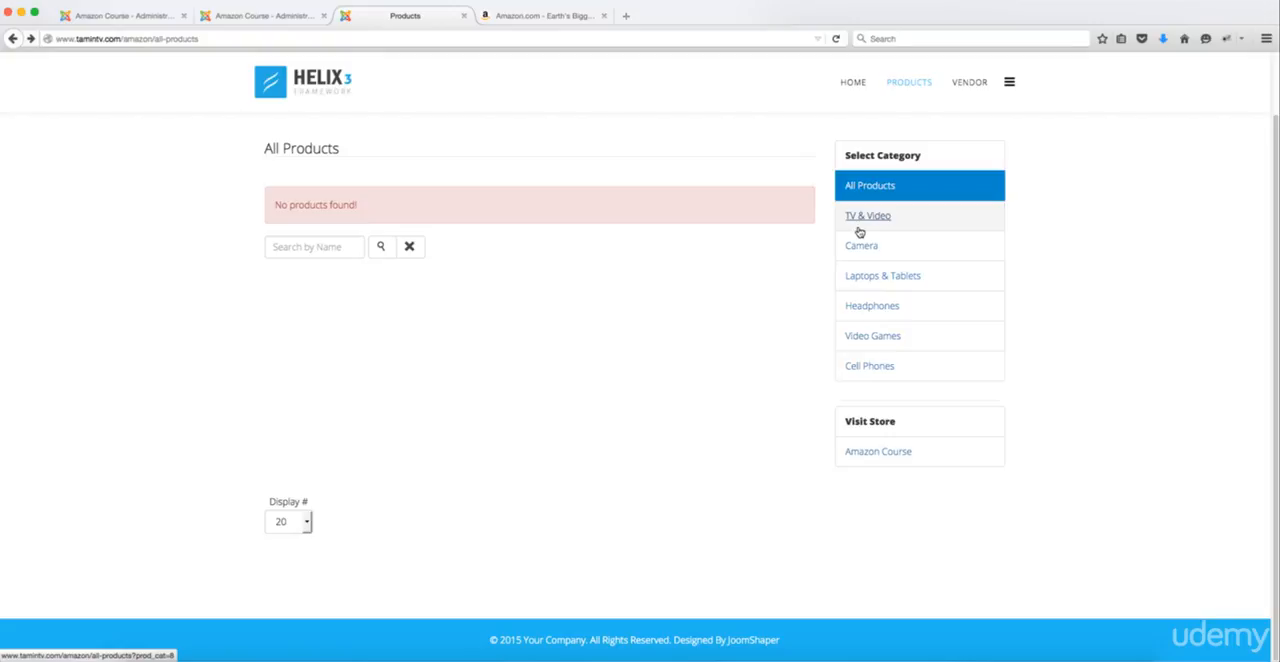
Step: Switch to Amazon's department directory and review its full list of categories from the beginning
left_click(547, 18)
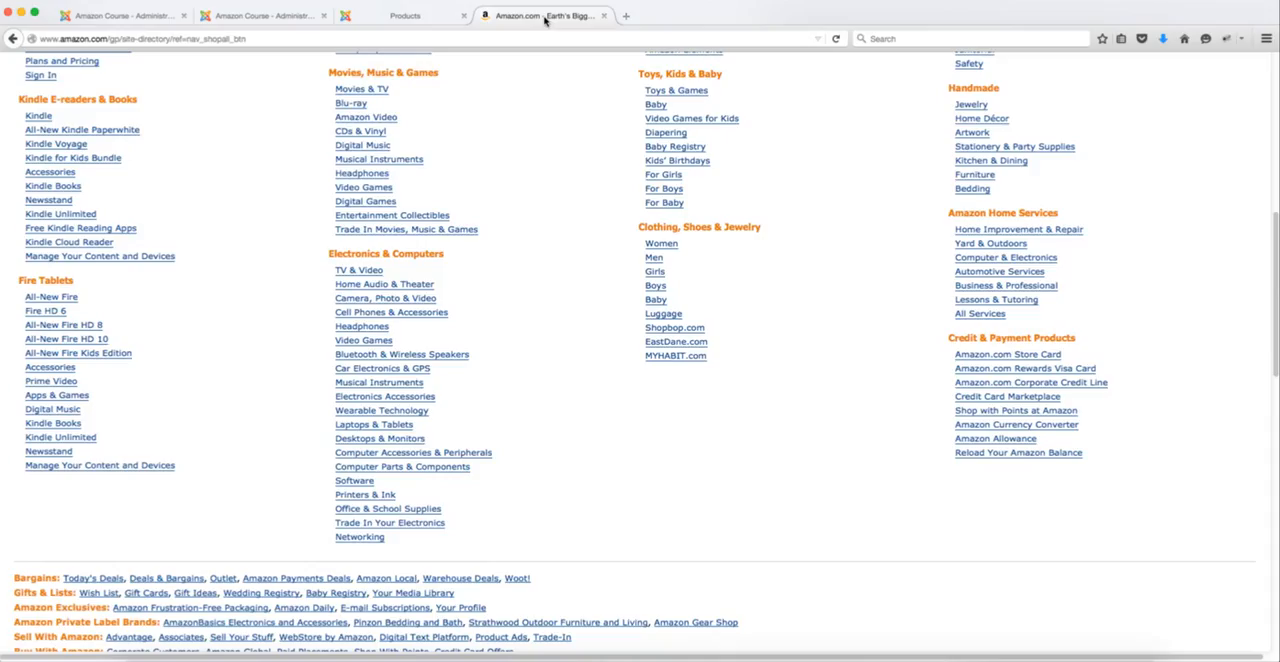
scroll(645, 424, "up", 10)
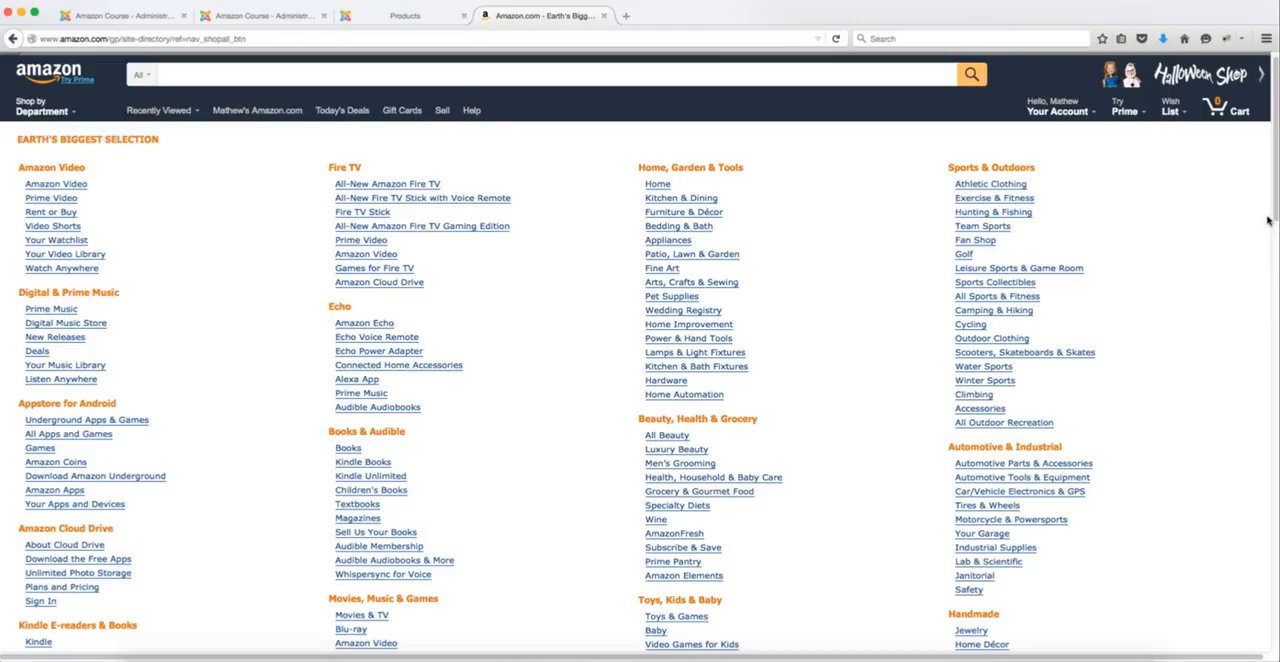
Step: Look through Amazon's department directory down to its last sections and compare it with the category list on the storefront's All Products page
scroll(1270, 205, "down", 2)
scroll(1272, 344, "down", 8)
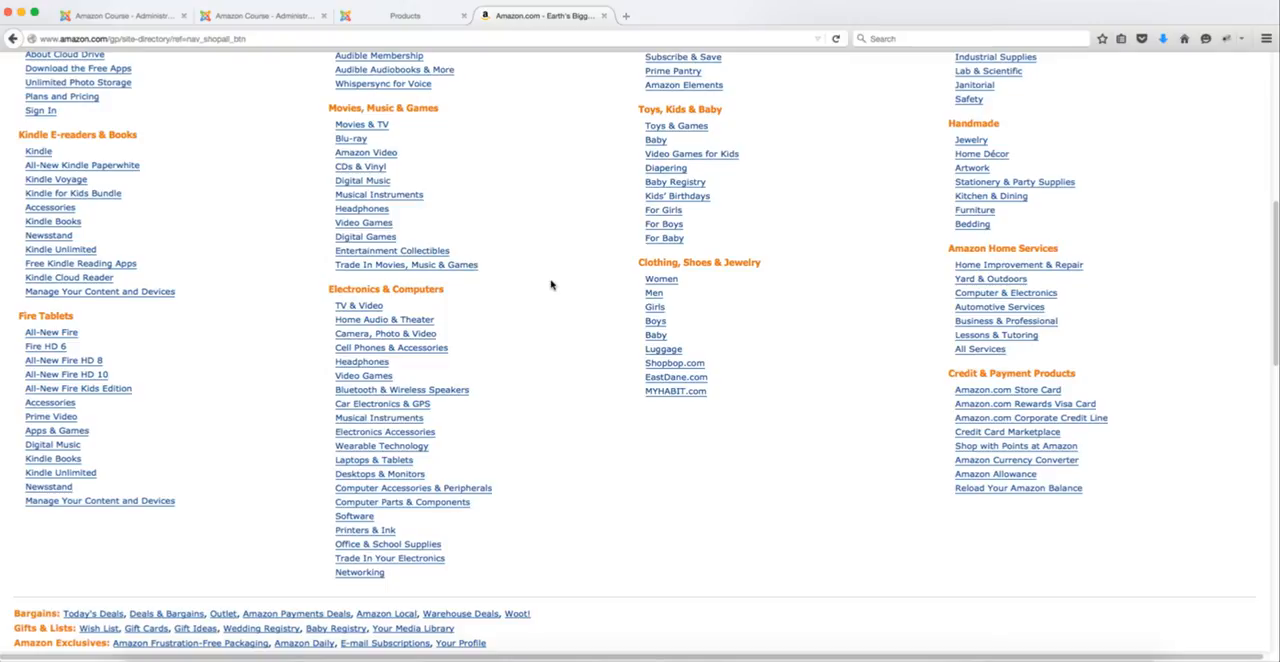
scroll(560, 292, "up", 10)
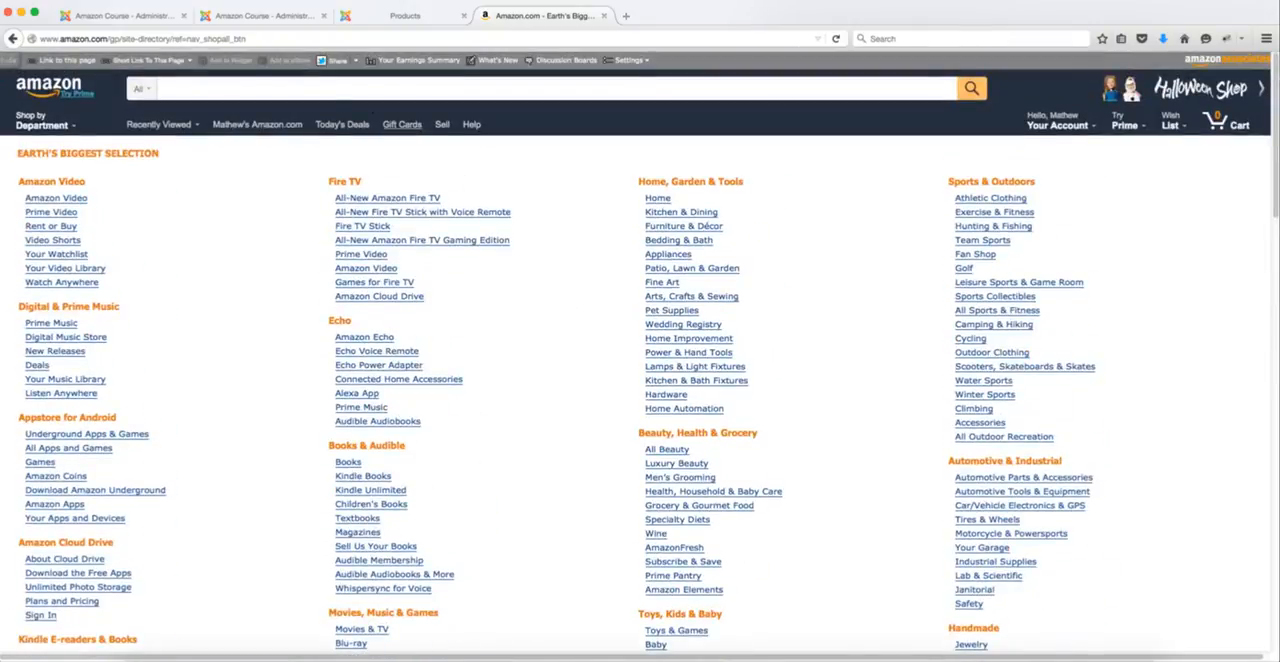
left_click(378, 18)
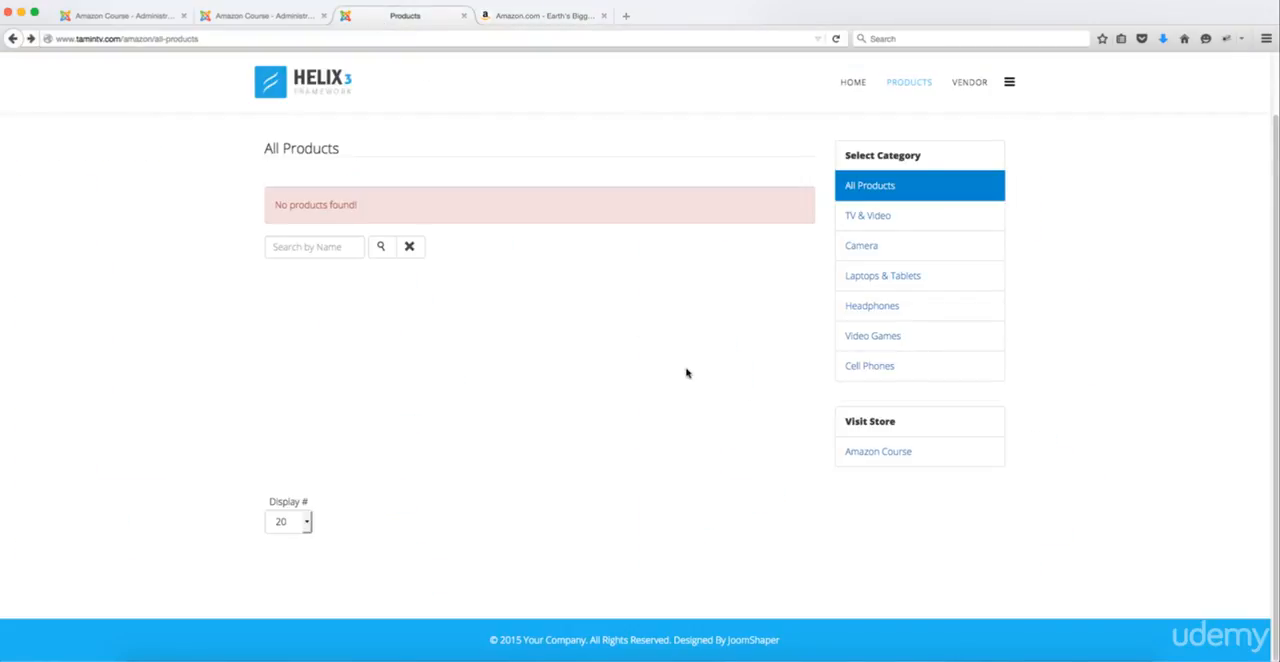
Step: Revisit Amazon's department directory, and compare the Quick2Cart category list in the administration with the storefront's Select Category list
left_click(514, 18)
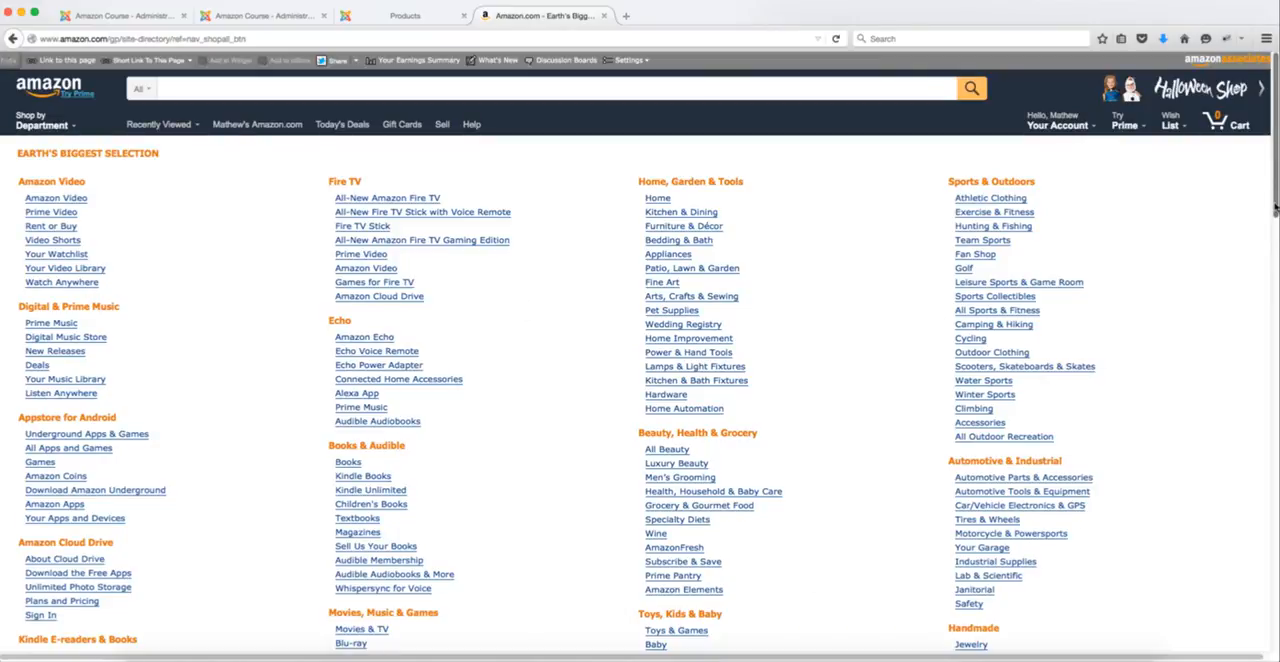
scroll(1277, 228, "down", 3)
scroll(1248, 188, "up", 3)
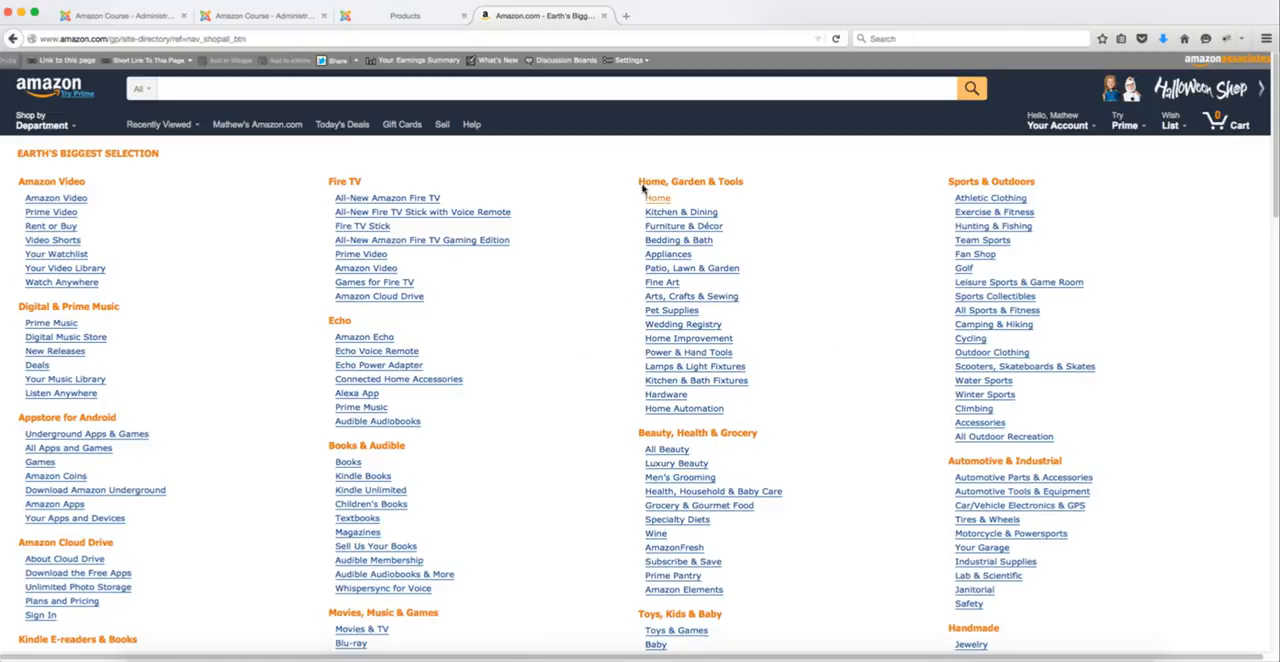
left_click(260, 17)
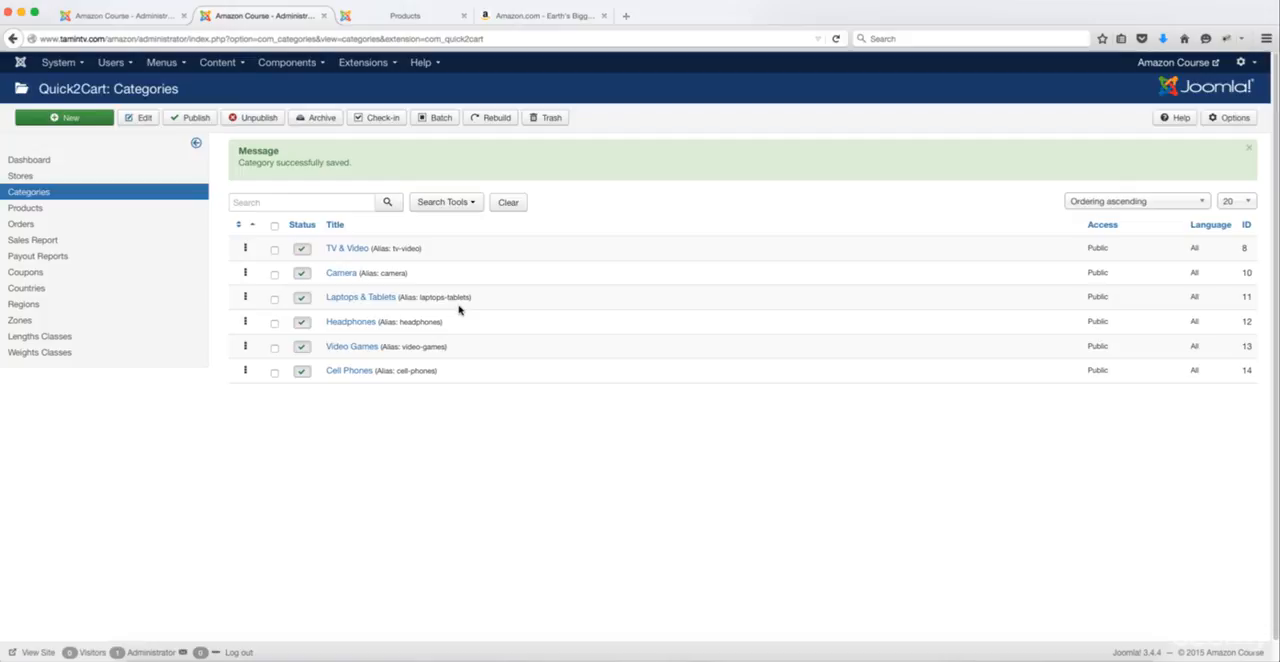
left_click(413, 18)
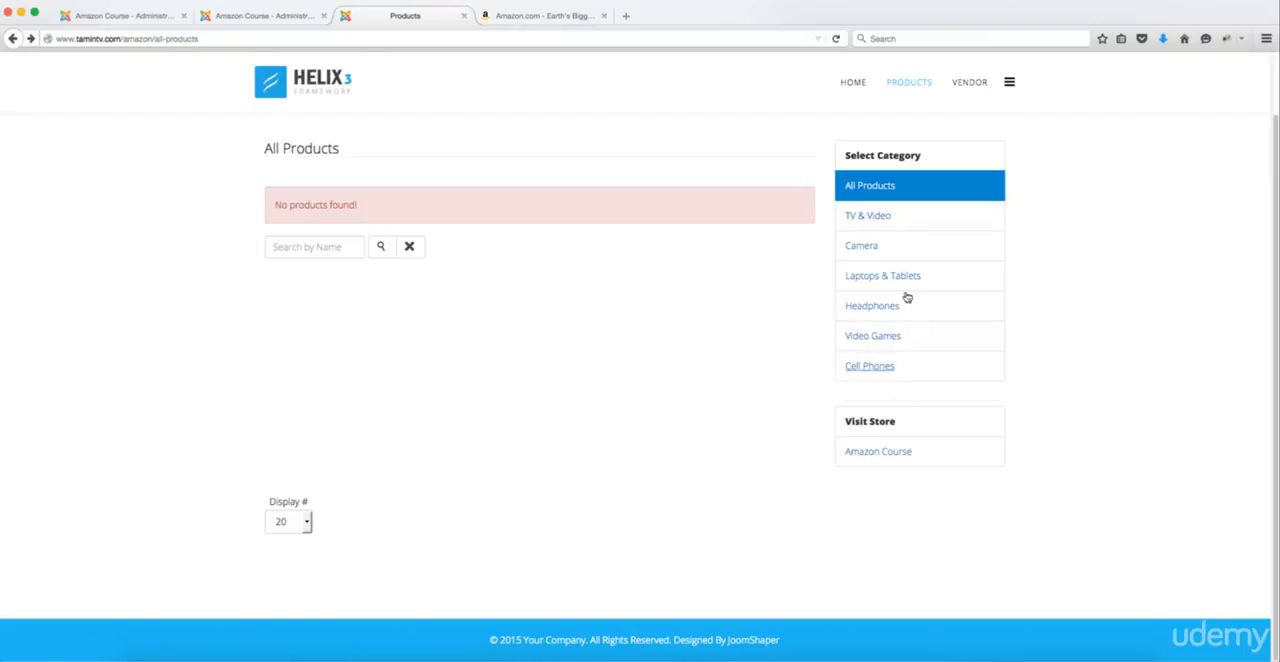